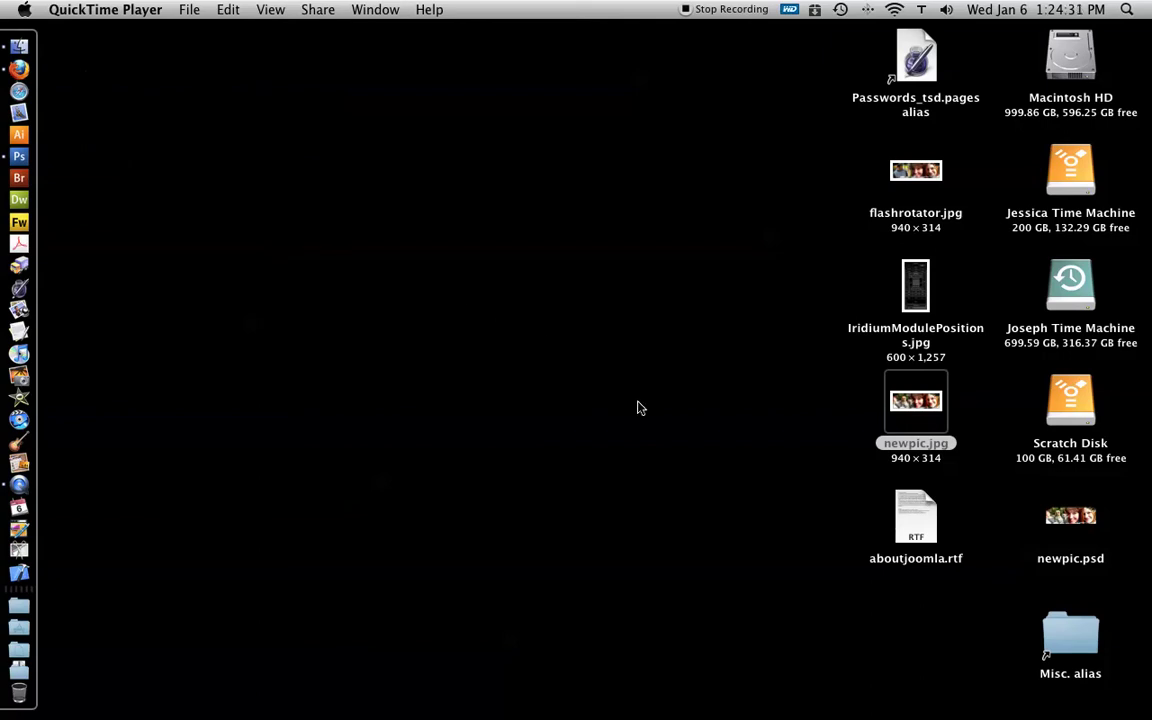
- Preview the newpic.jpg image on the desktop and close the preview
left_click(915, 407)
key("space")
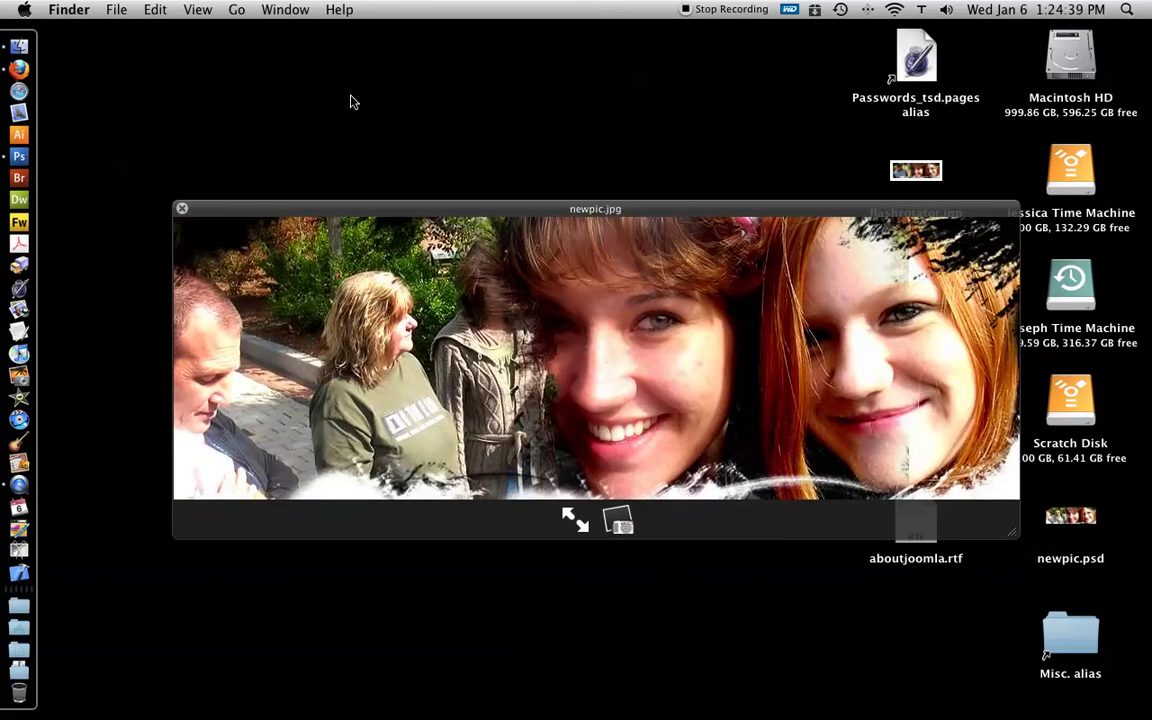
key("space")
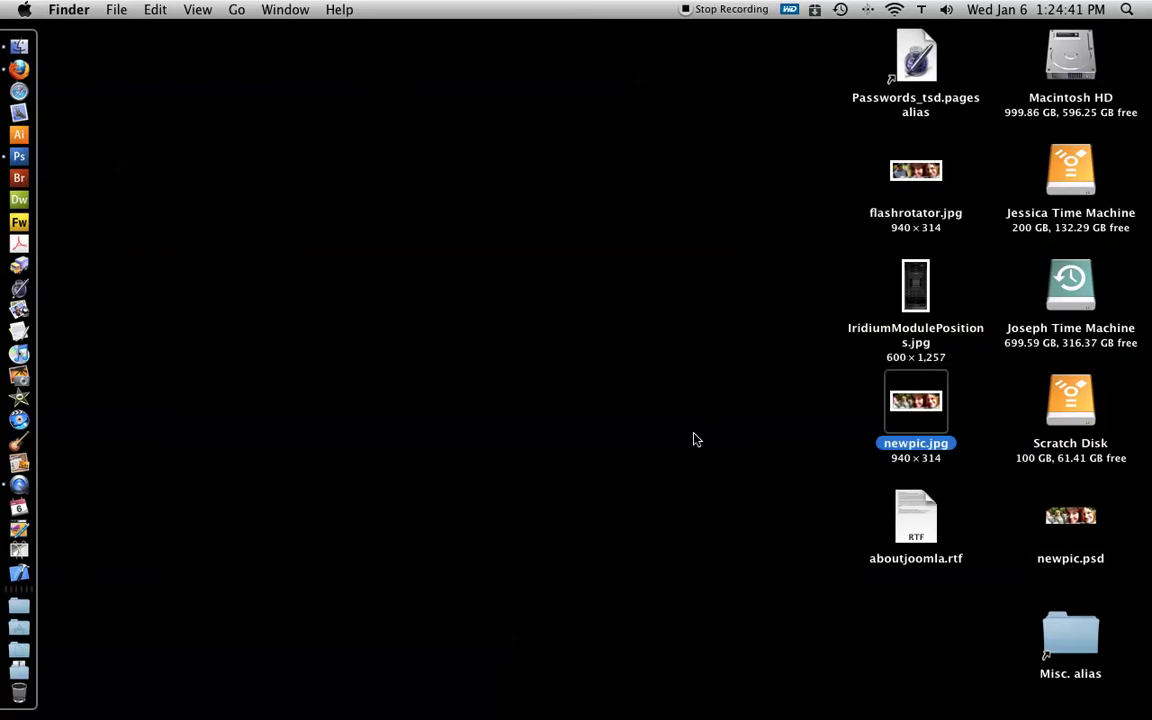
- Switch to Firefox and open the FlashRotator folder in the Joomla Media Manager
left_click(12, 68)
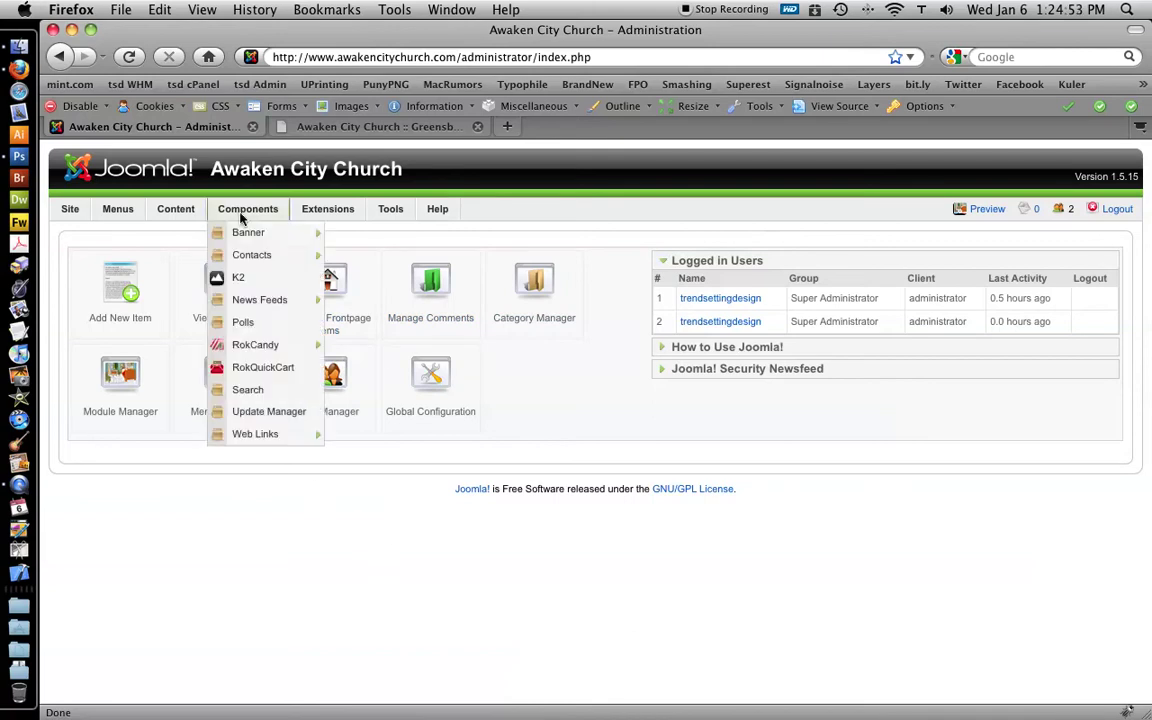
left_click_drag(192, 162, 403, 172)
left_click(412, 232)
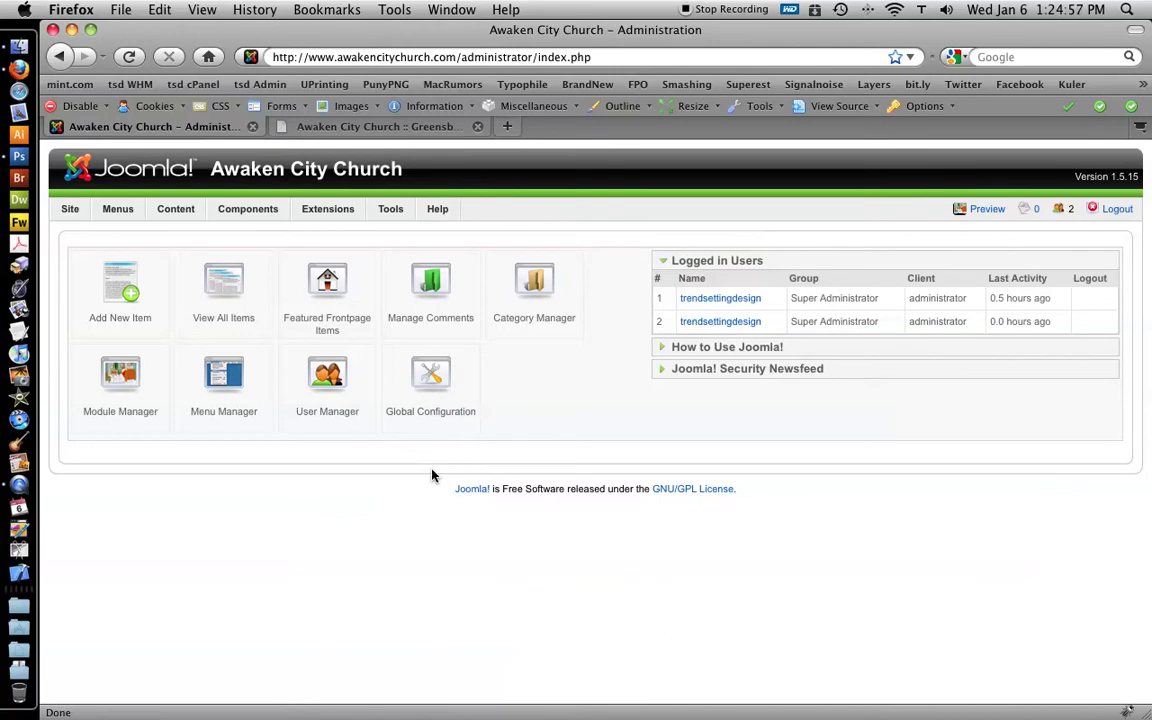
mouse_move(117, 211)
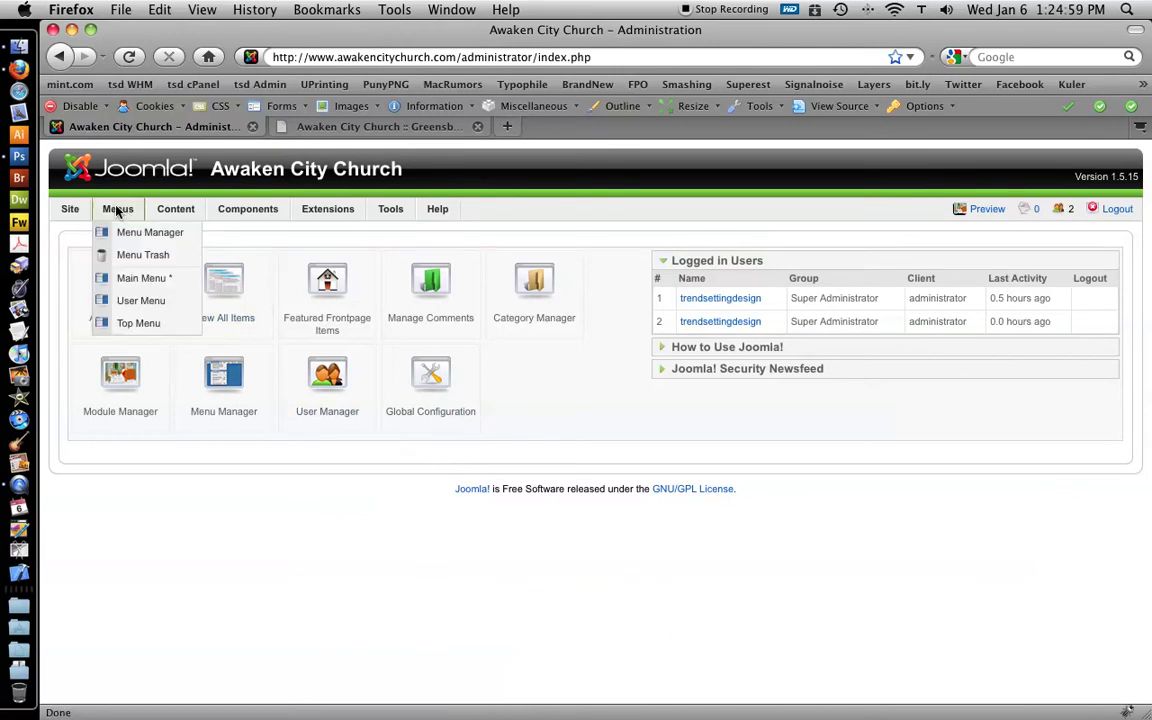
mouse_move(70, 209)
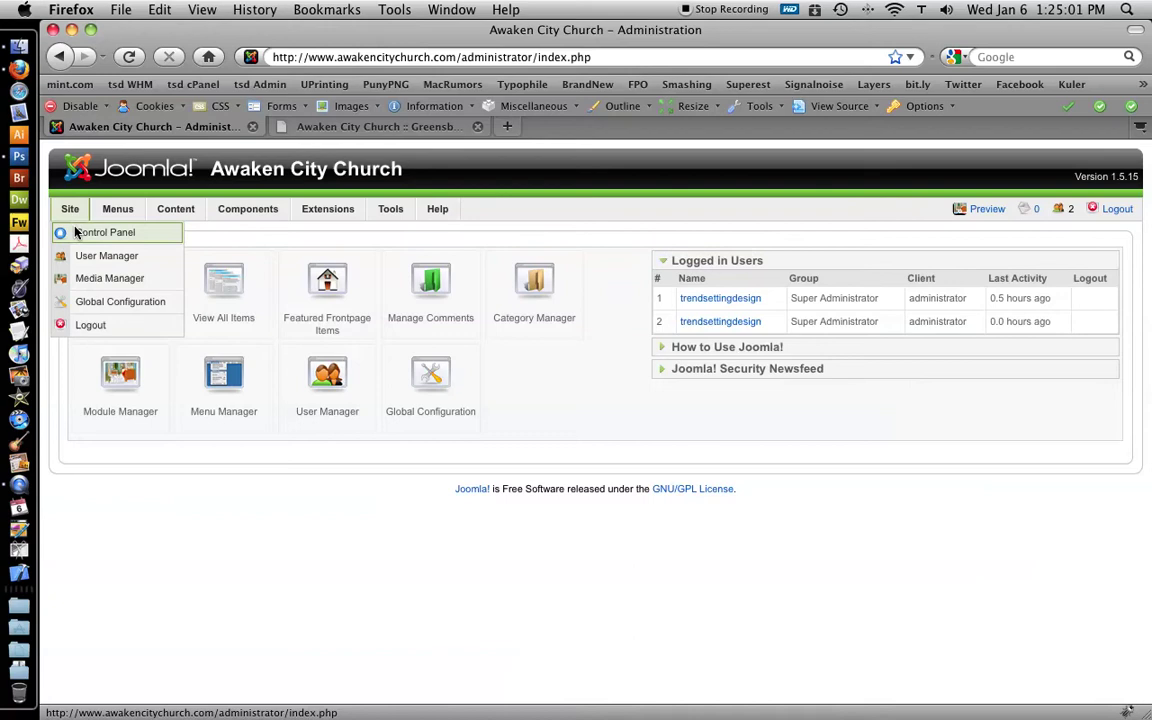
left_click(78, 279)
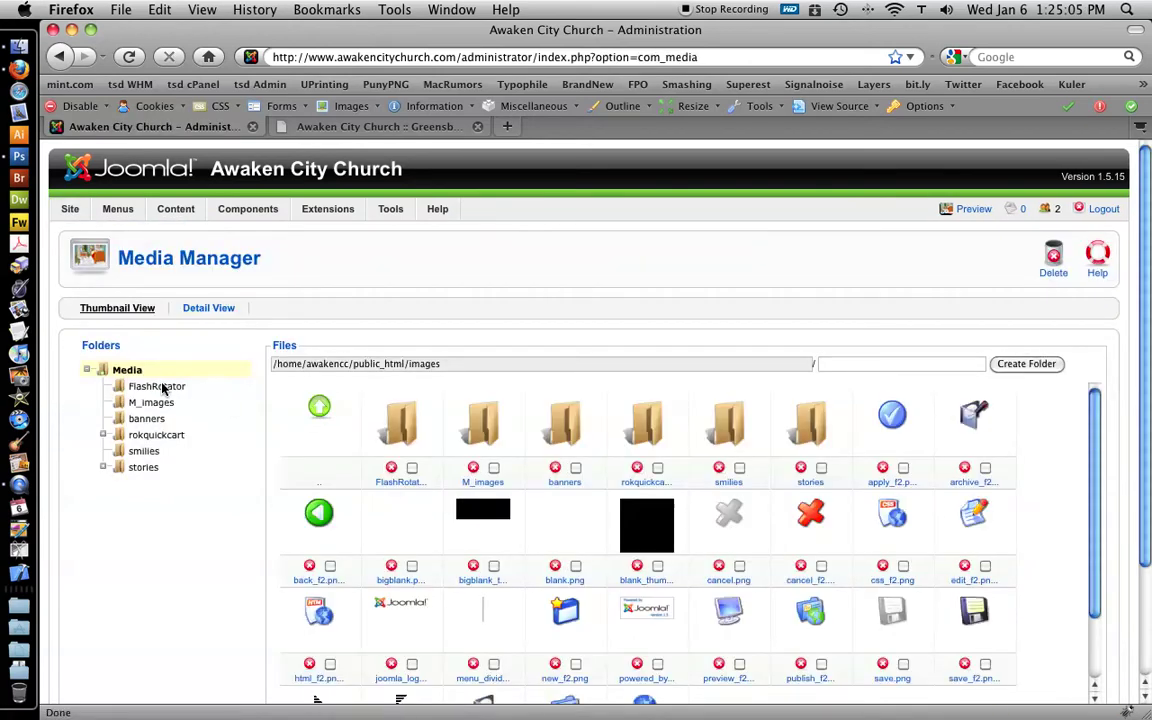
left_click(163, 388)
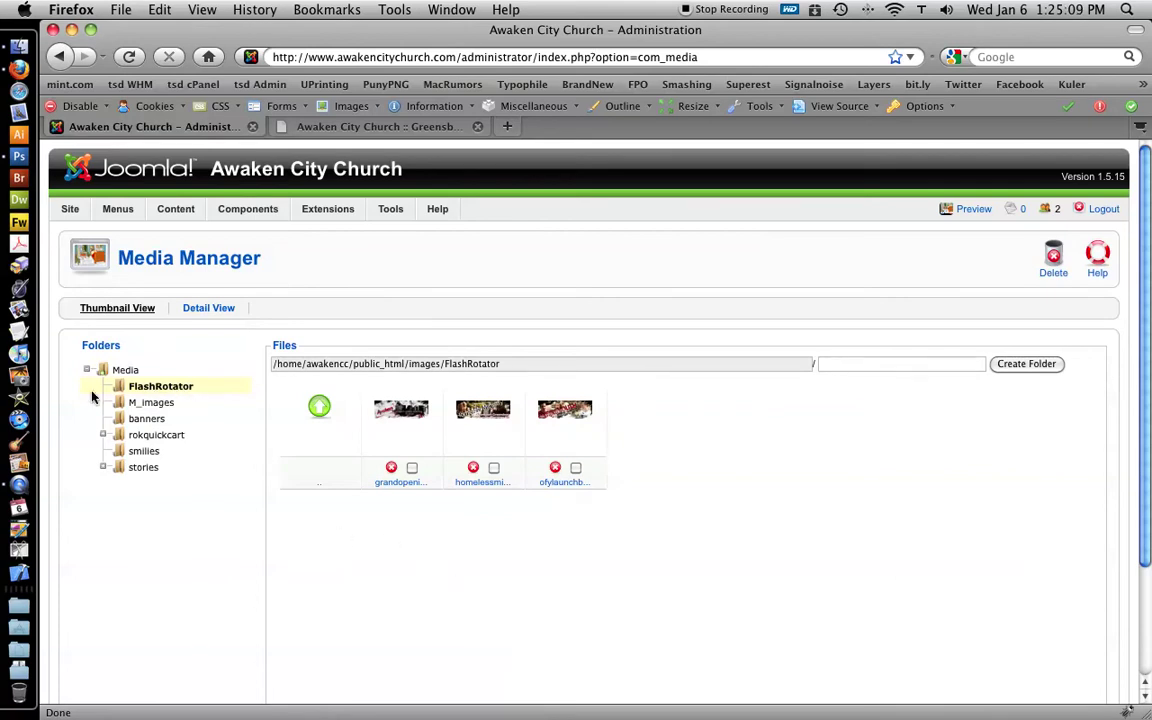
- Upload newpic.jpg from the Desktop into the FlashRotator folder
scroll(748, 604, "down", 3)
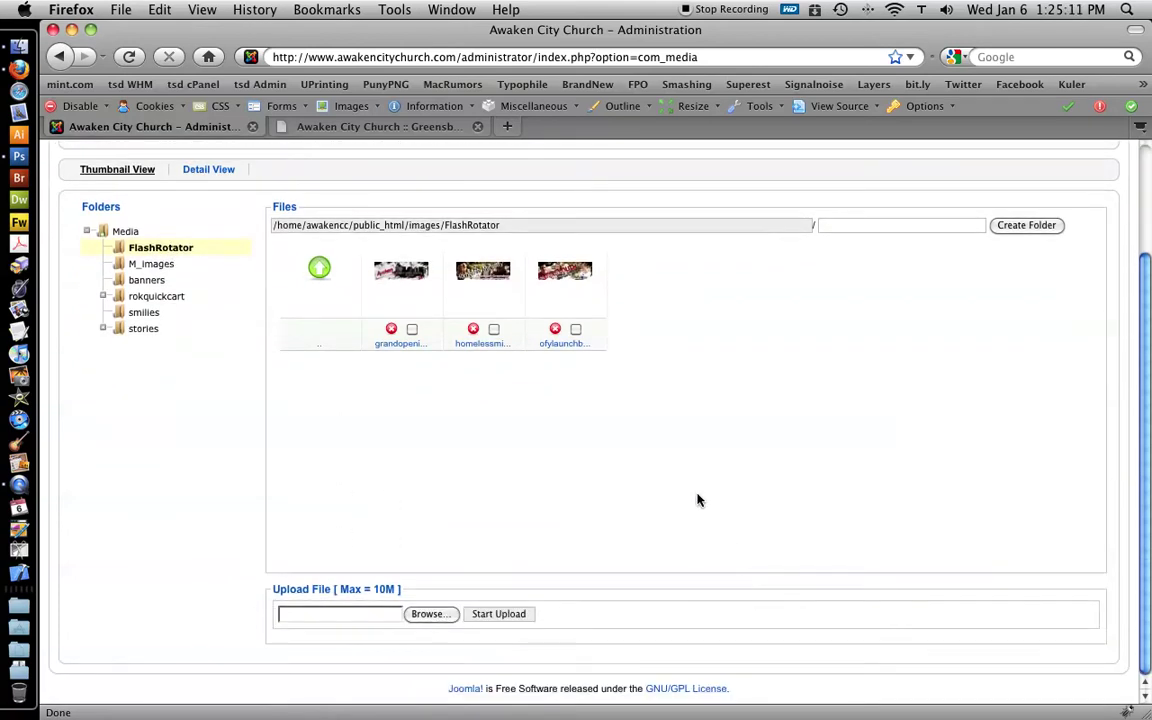
left_click(432, 614)
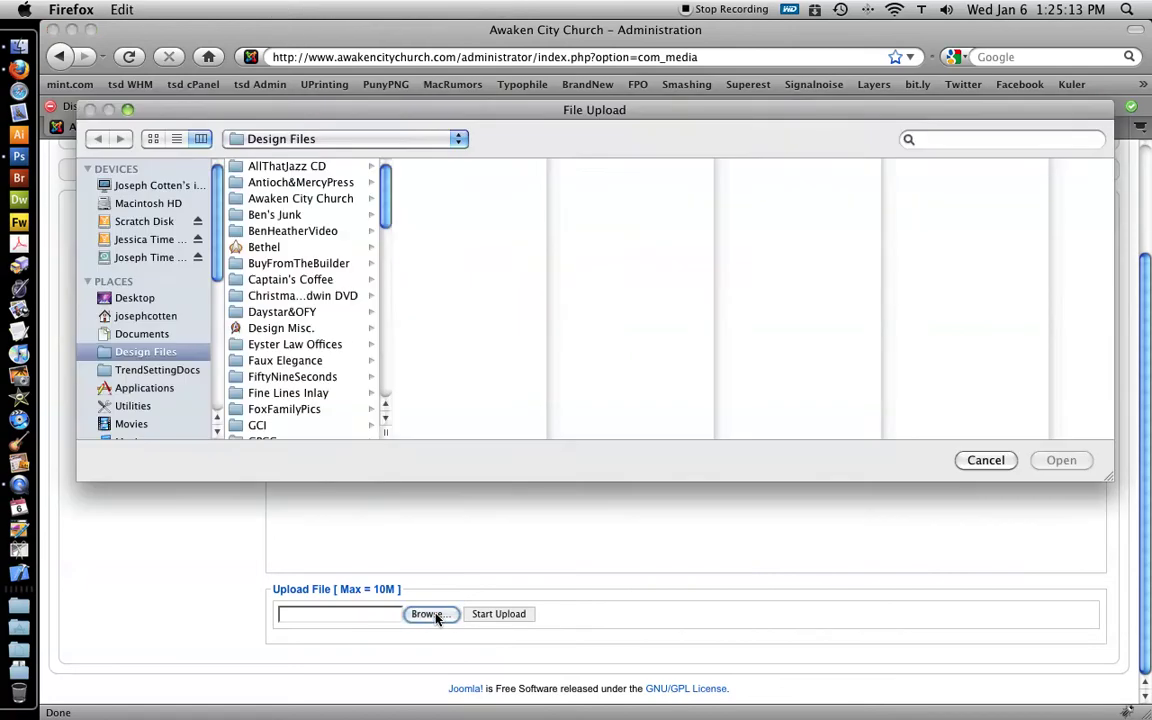
left_click(145, 298)
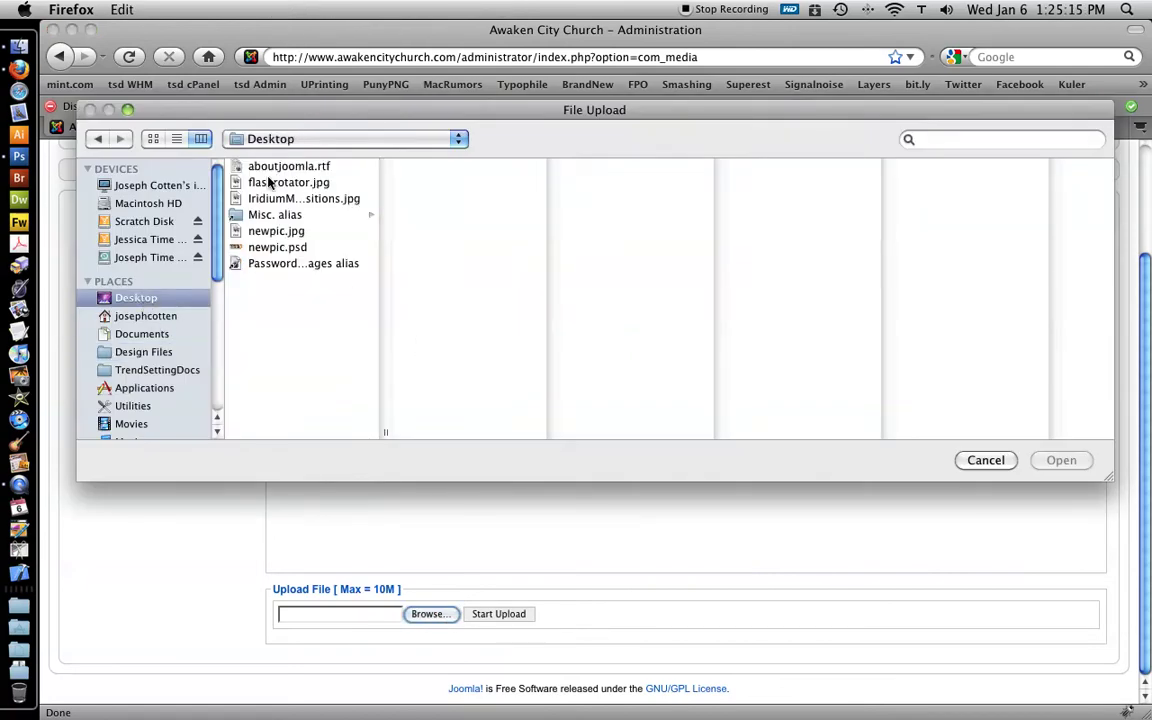
left_click(283, 232)
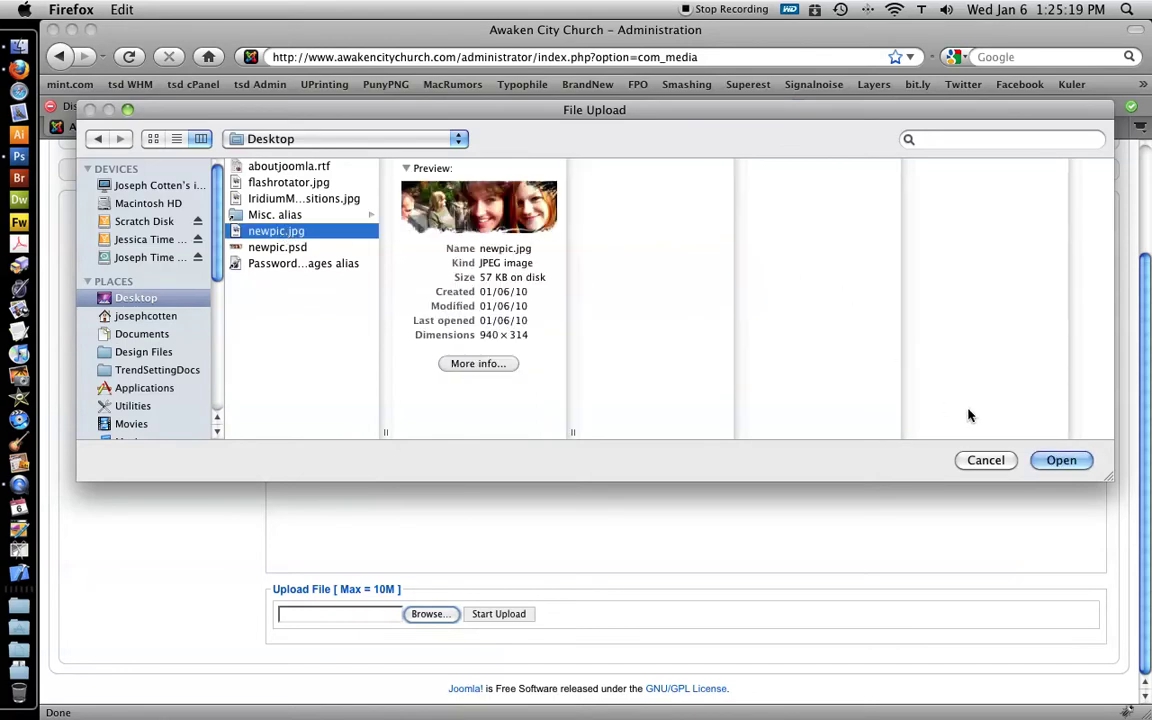
left_click(1060, 461)
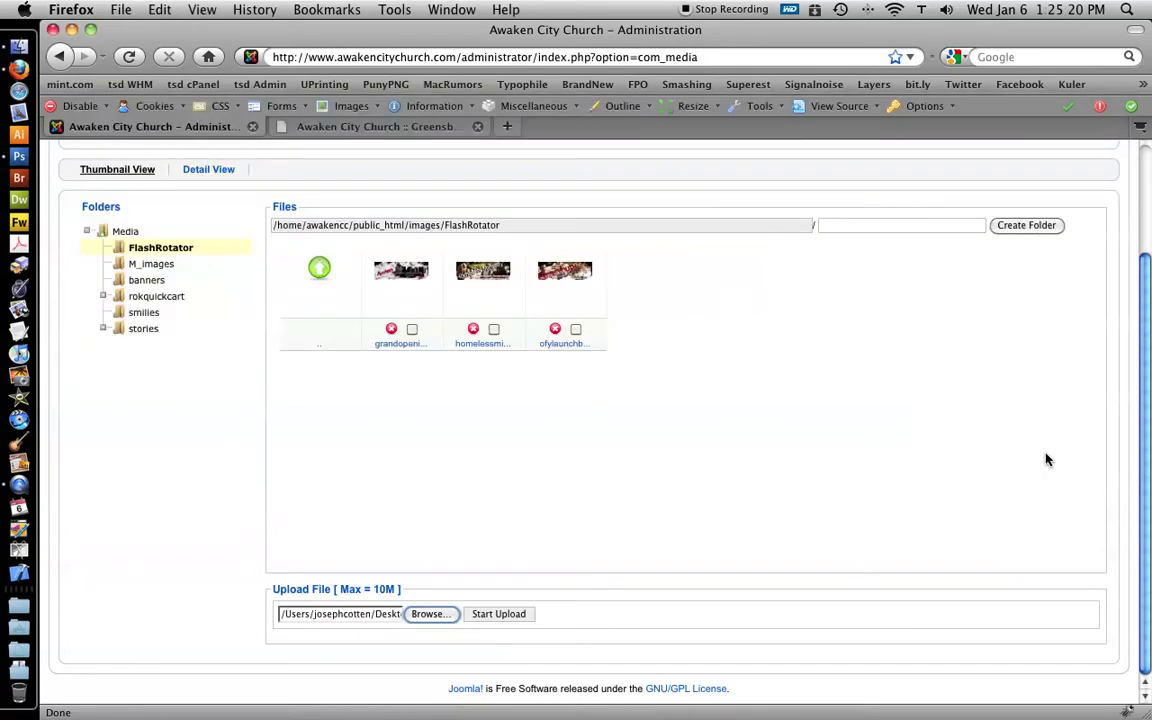
left_click(498, 614)
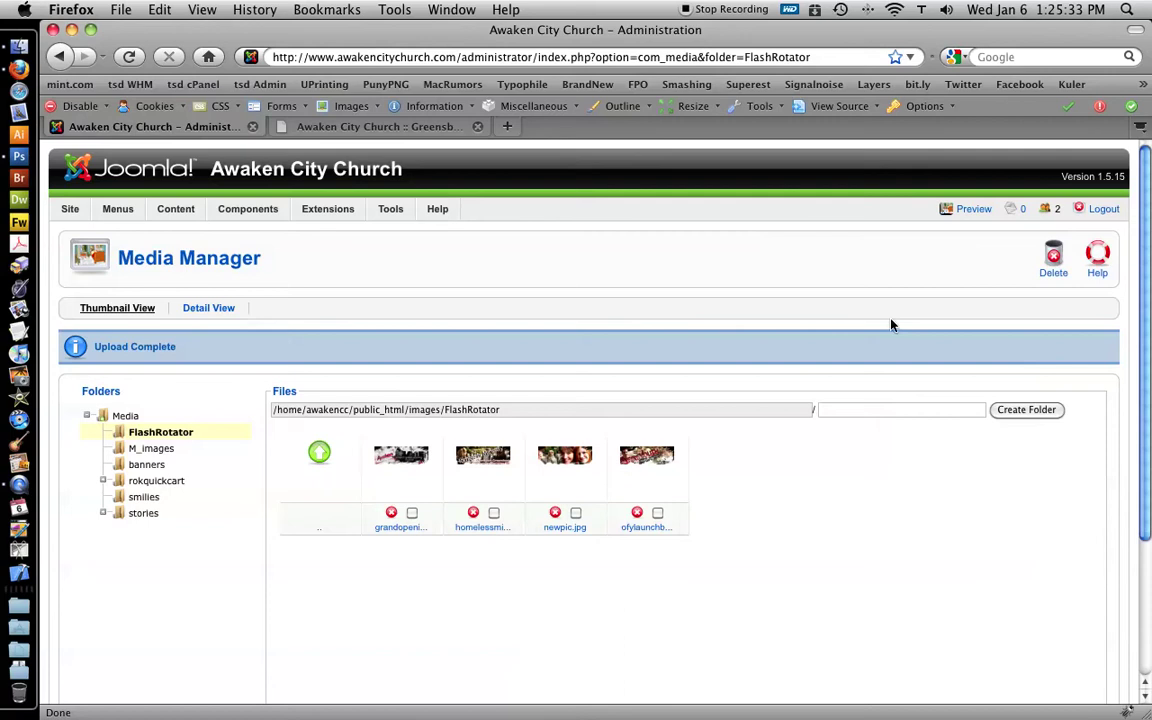
- Look at the rotating banner images on the live Awaken City Church home page
mouse_move(332, 217)
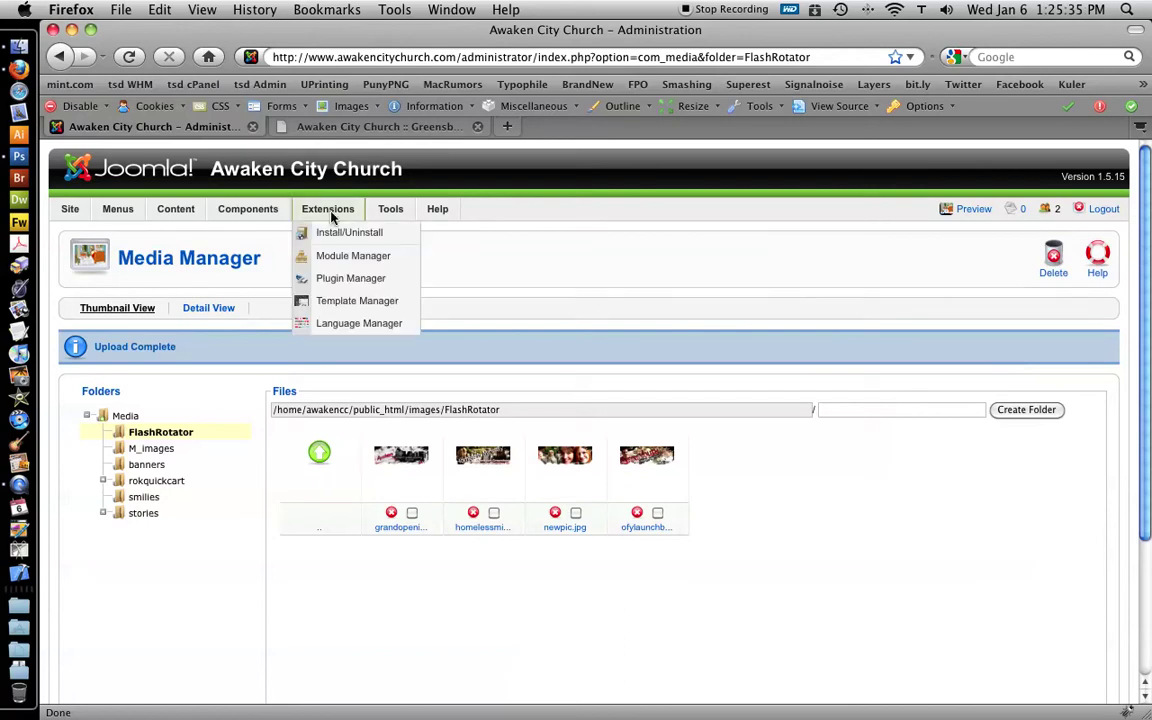
left_click(317, 122)
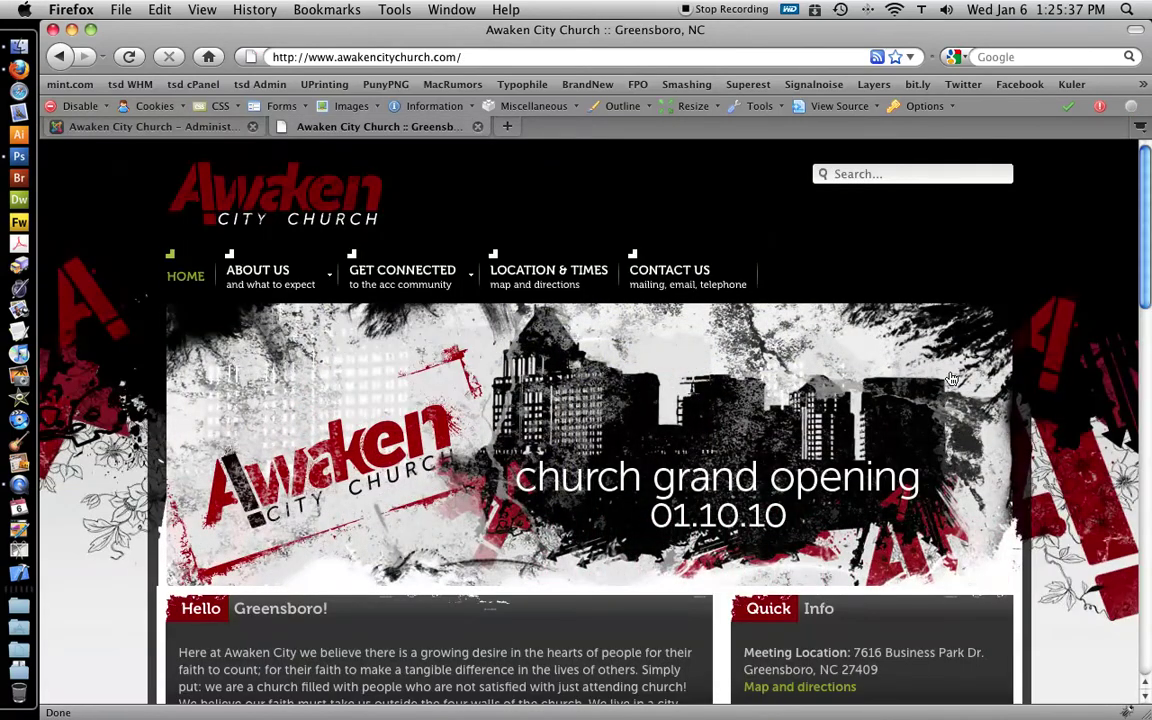
mouse_move(240, 282)
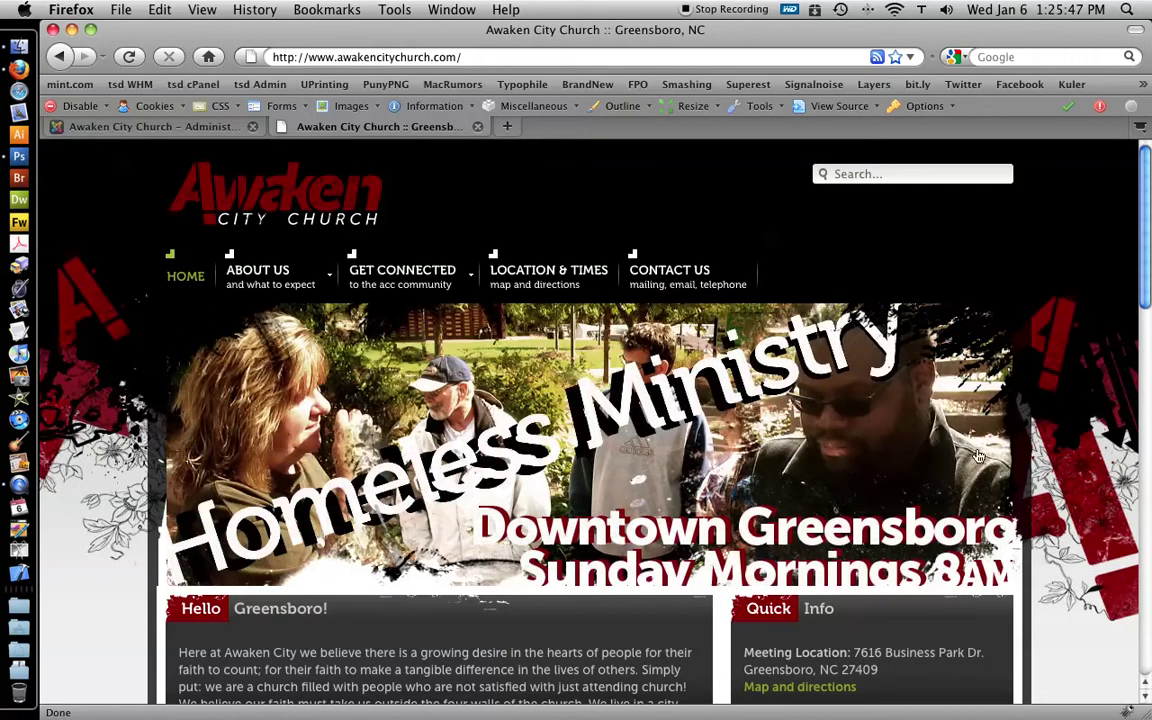
- Return to the Joomla administration and open the Flash Rotator module for editing from the Module Manager
left_click(152, 128)
mouse_move(322, 210)
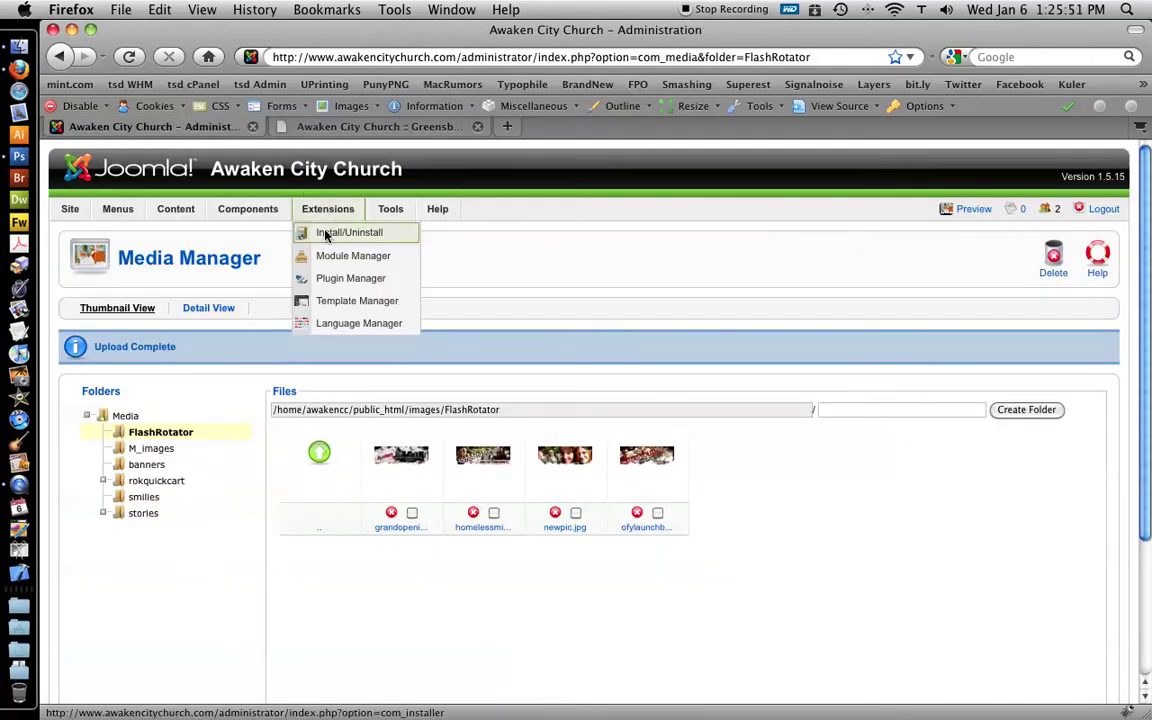
left_click(365, 258)
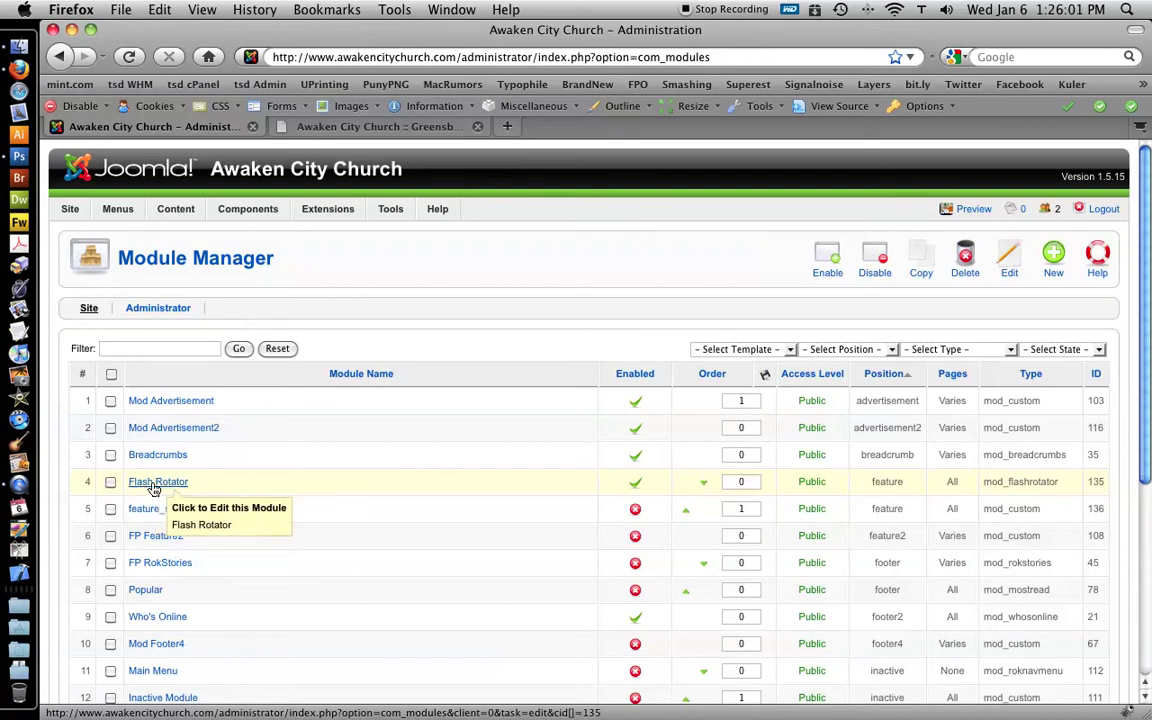
left_click(158, 486)
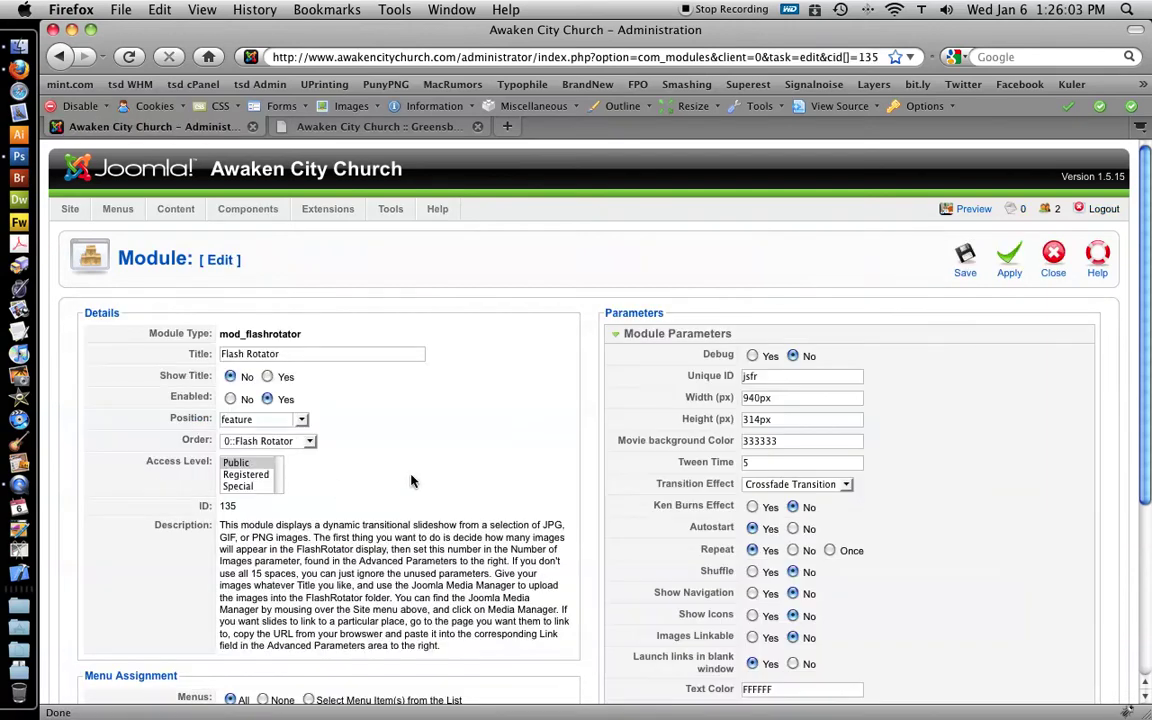
- Read through the Flash Rotator module's description and its general settings
scroll(545, 342, "down", 3)
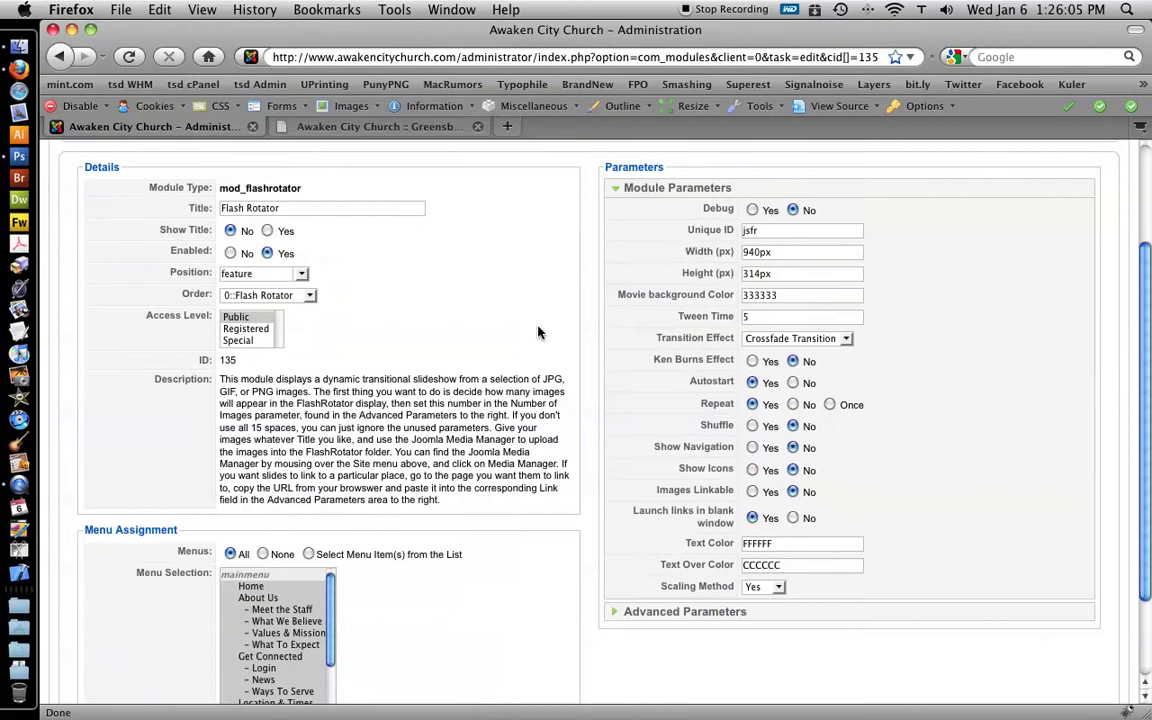
left_click_drag(220, 388, 197, 350)
left_click(400, 460)
left_click(218, 348)
scroll(380, 455, "down", 3)
scroll(415, 464, "up", 6)
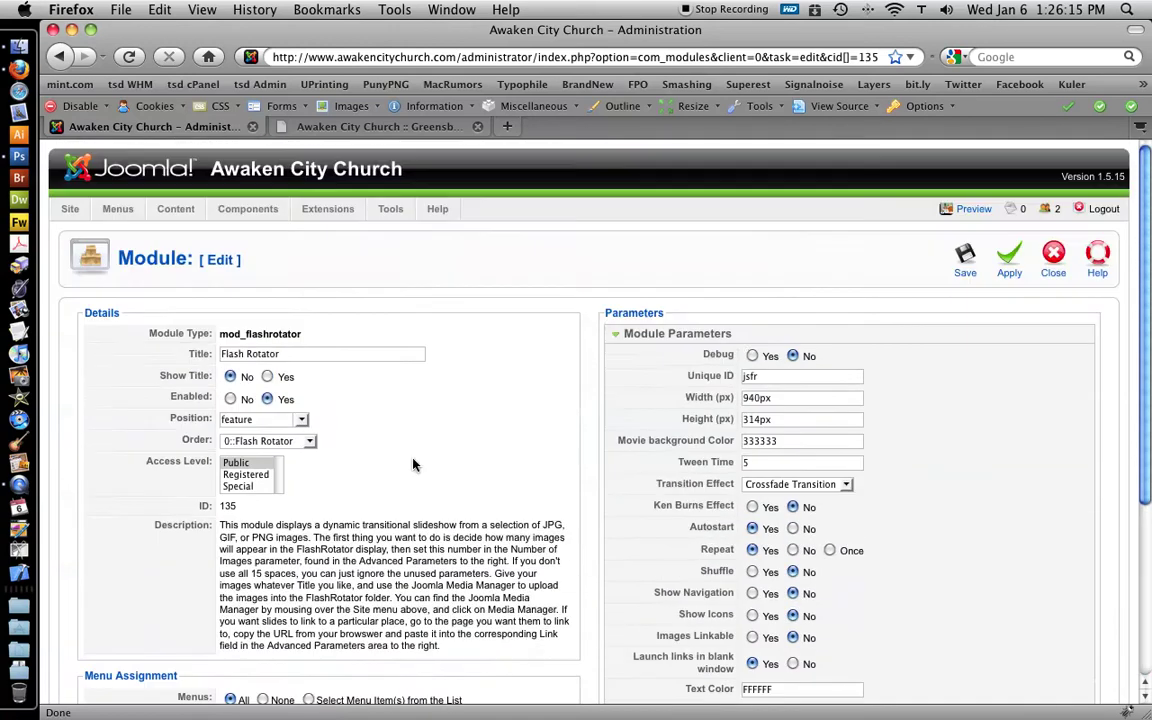
scroll(955, 379, "down", 6)
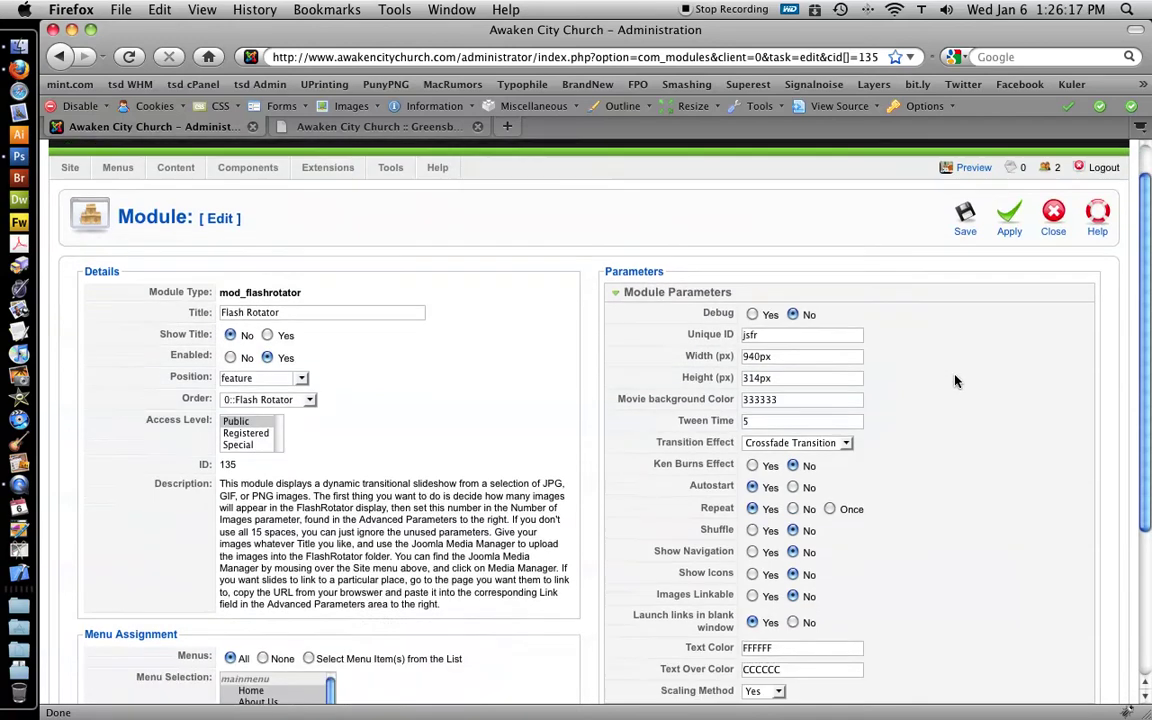
- Expand the Flash Rotator module's Advanced Parameters, which hold the title, link and image of each slide
left_click(705, 503)
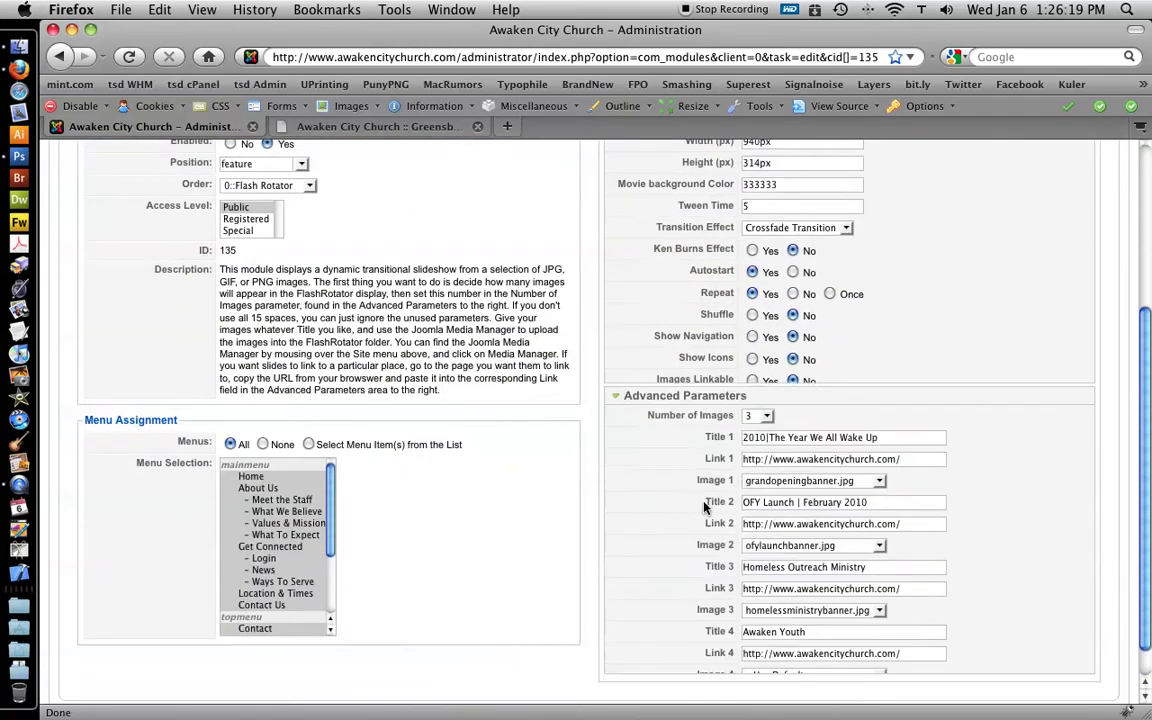
scroll(681, 300, "up", 5)
left_click(644, 337)
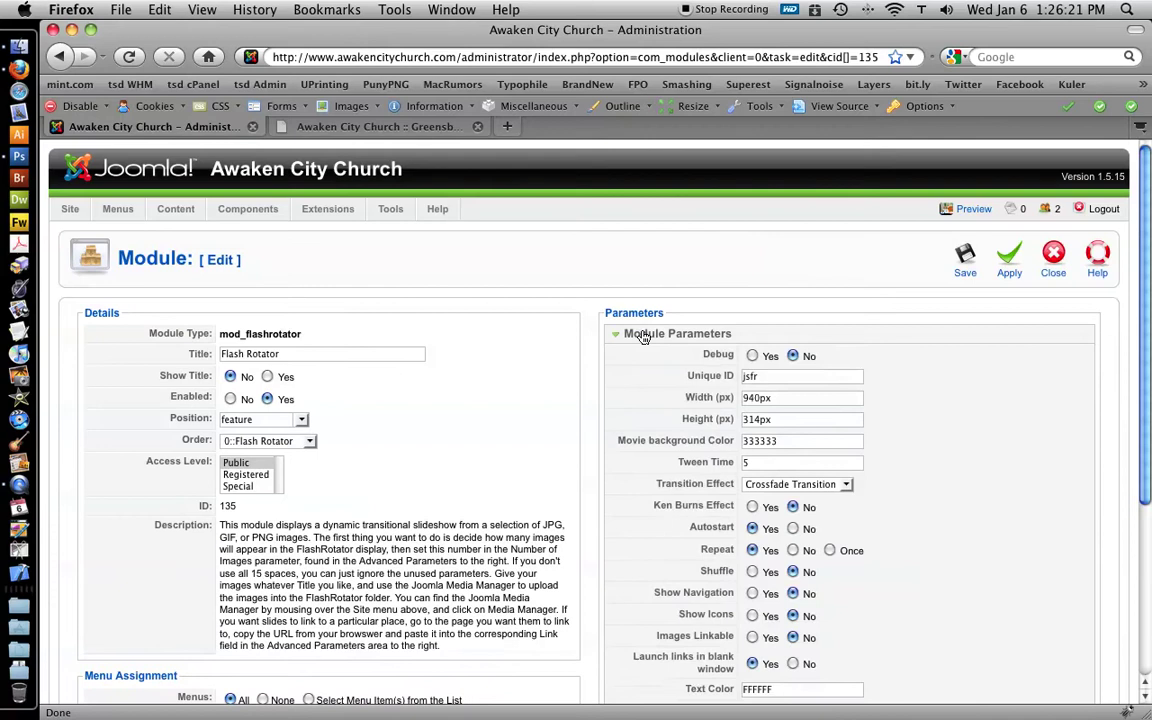
scroll(790, 380, "down", 2)
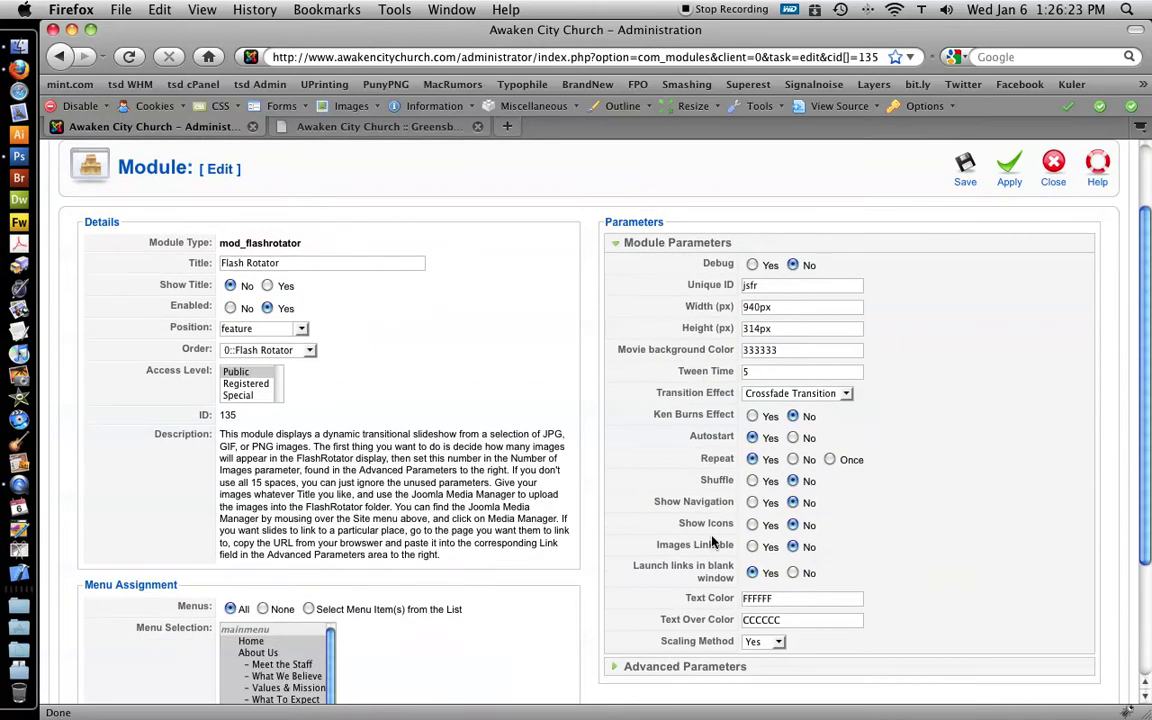
left_click(665, 667)
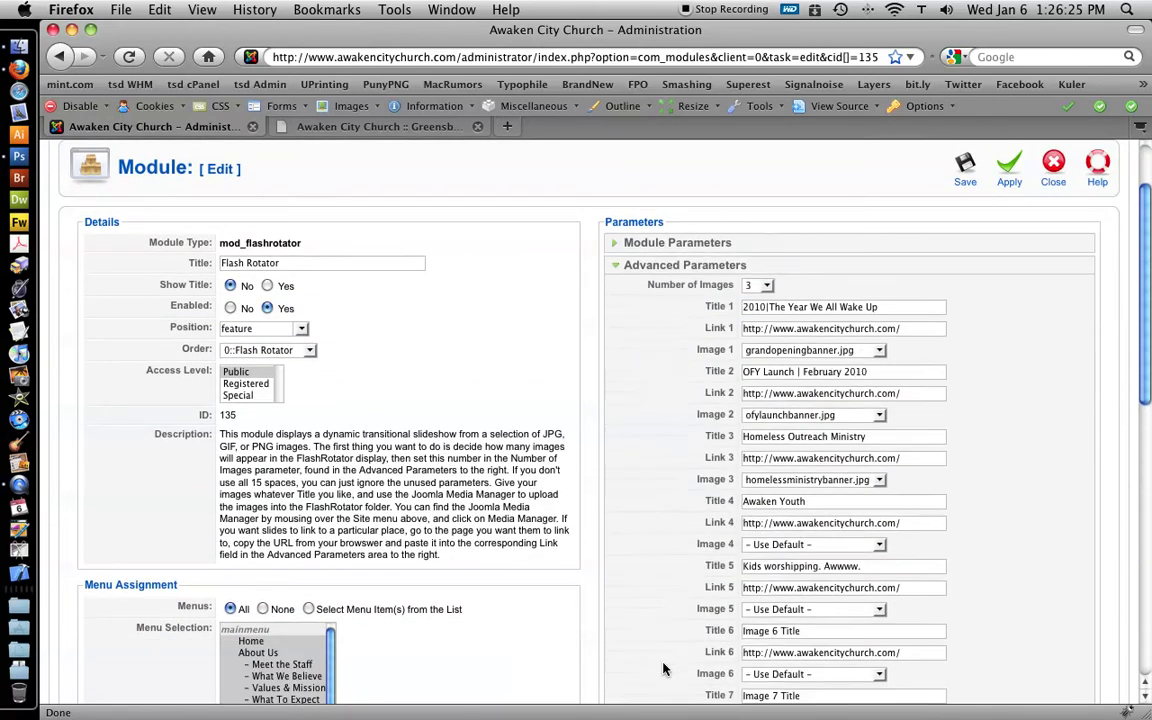
scroll(643, 476, "down", 1)
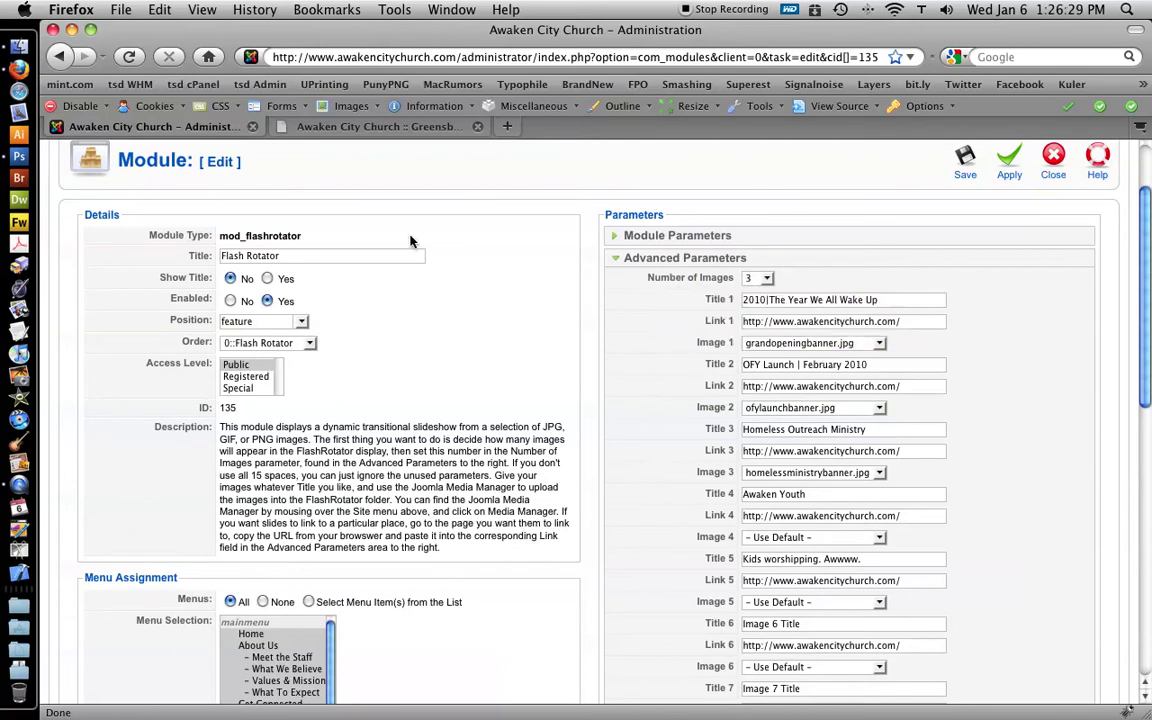
- Check the banner on the live home page, and choose the Number of Images in the module's Advanced Parameters
left_click(354, 122)
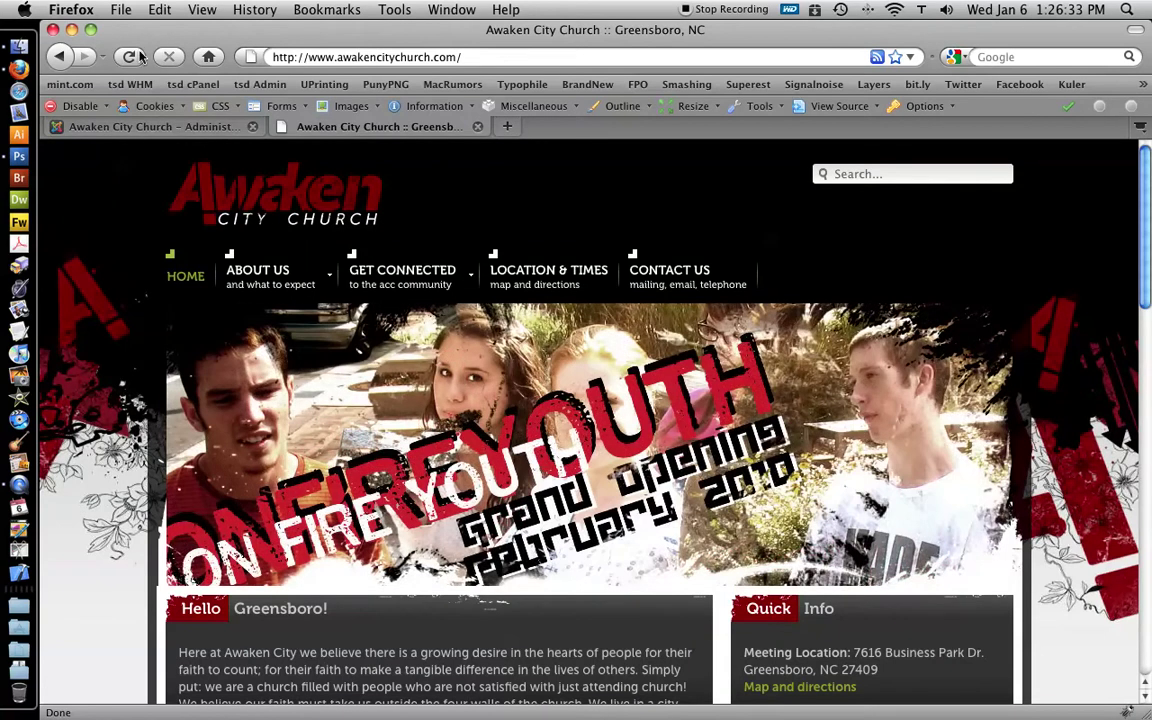
left_click(126, 127)
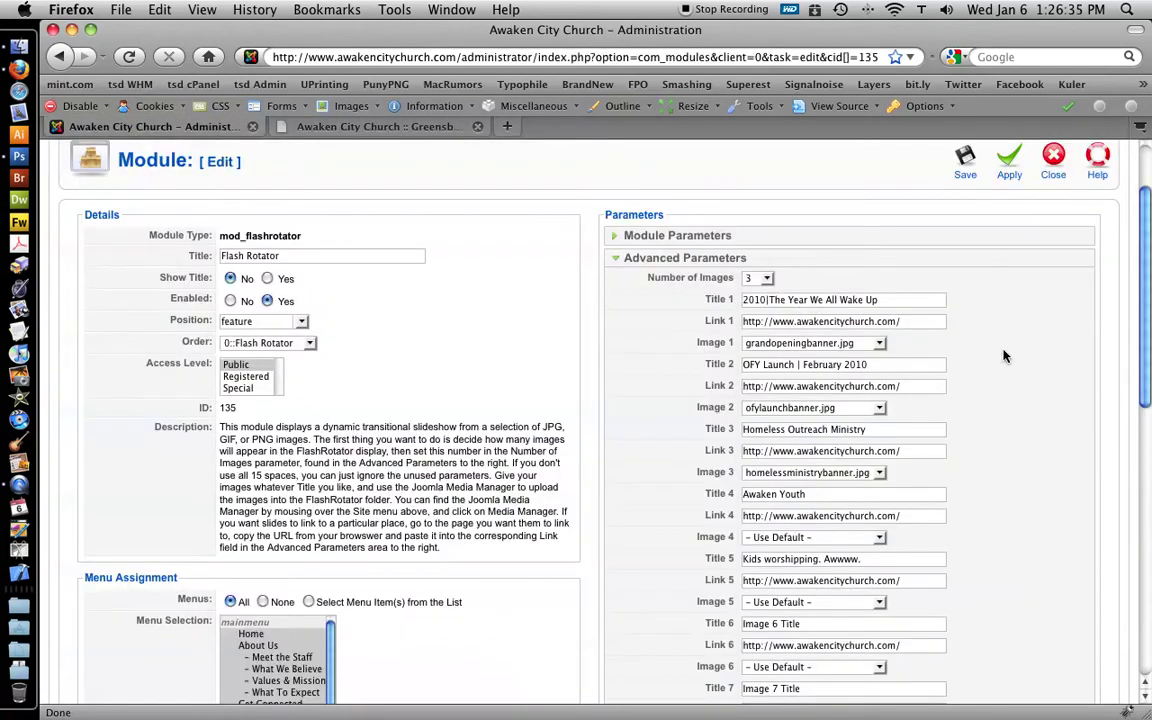
left_click(766, 279)
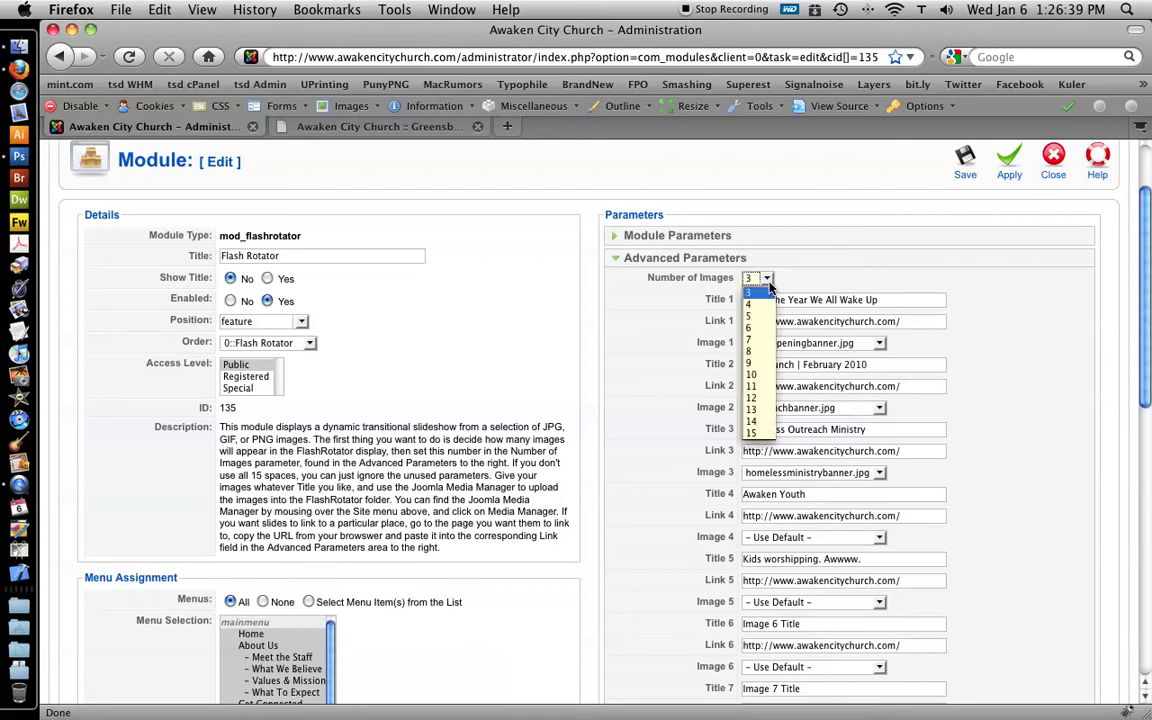
left_click(758, 294)
- Replace the Title 4 text of the fourth slide with "Tutorial Image"
scroll(1013, 410, "down", 5)
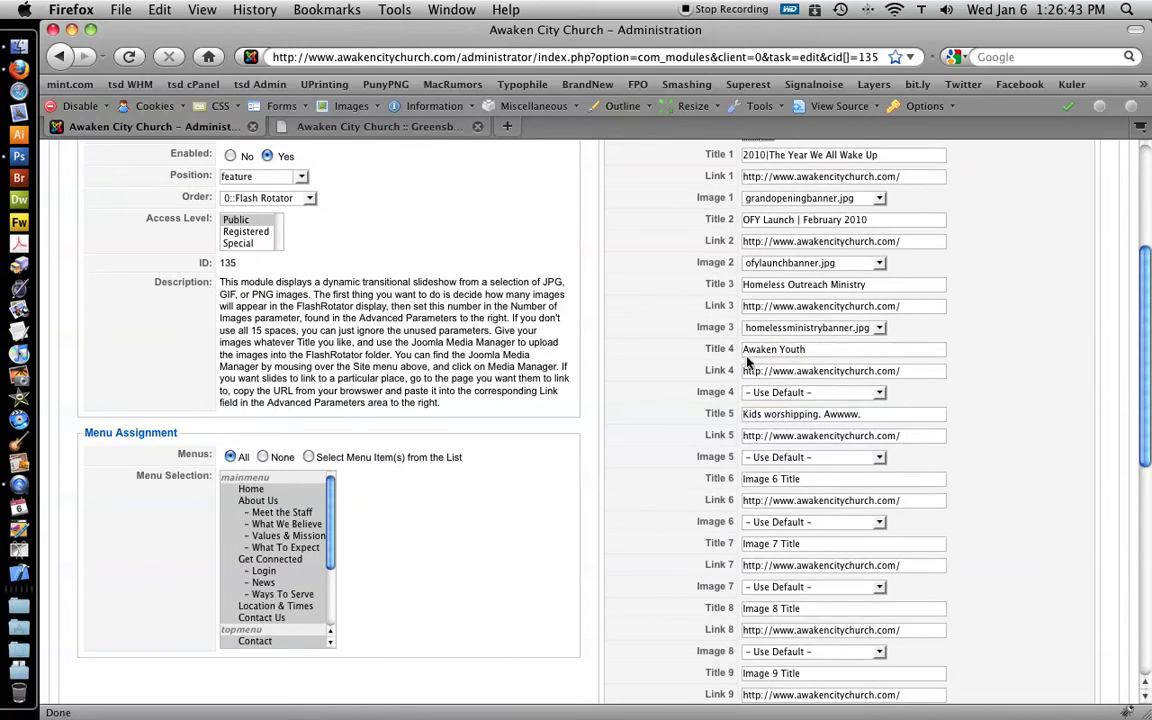
triple_click(812, 349)
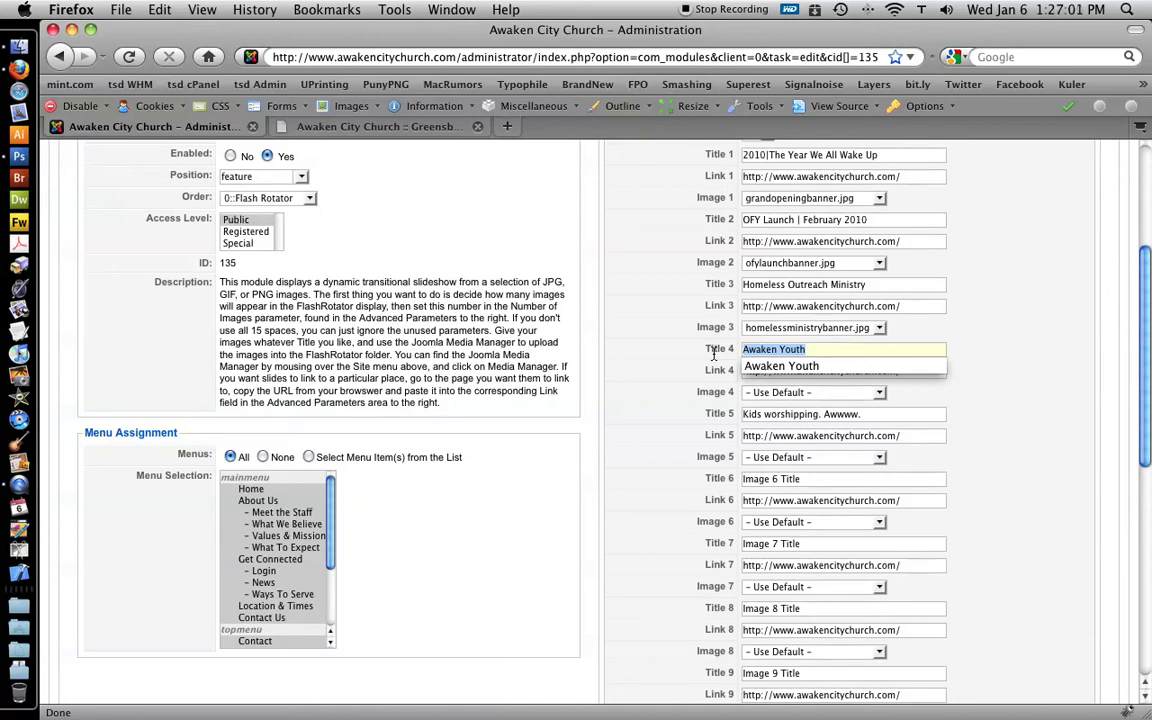
type("Tutorial Image")
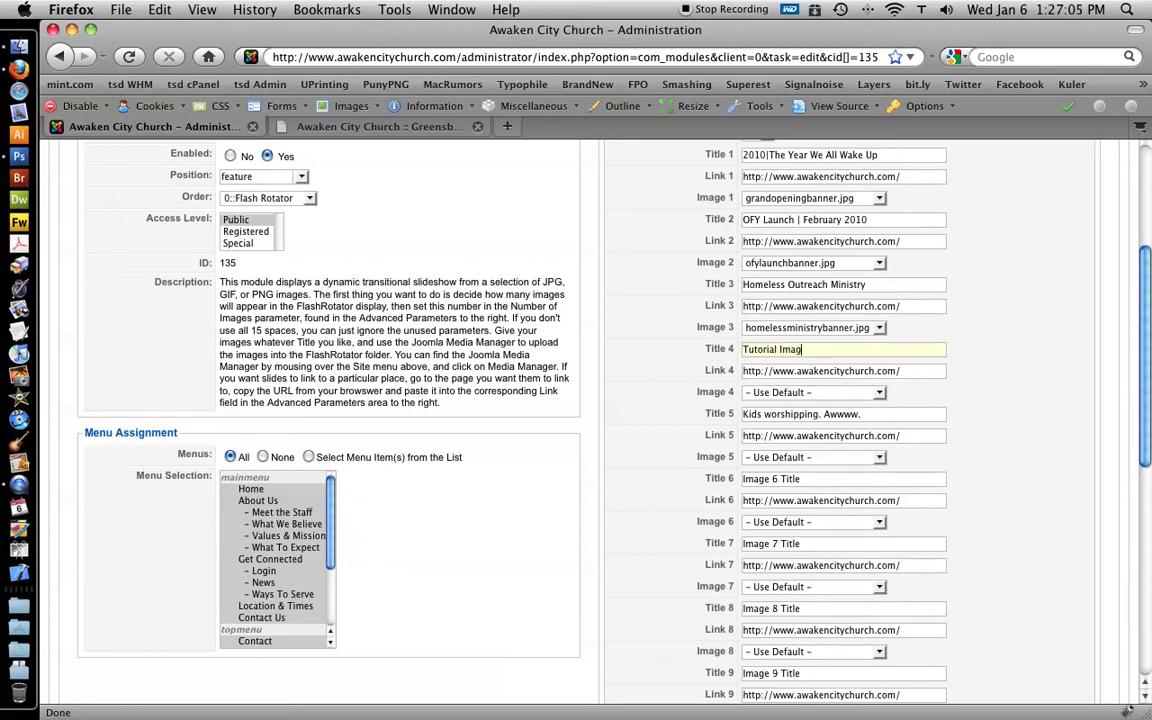
left_click(752, 373)
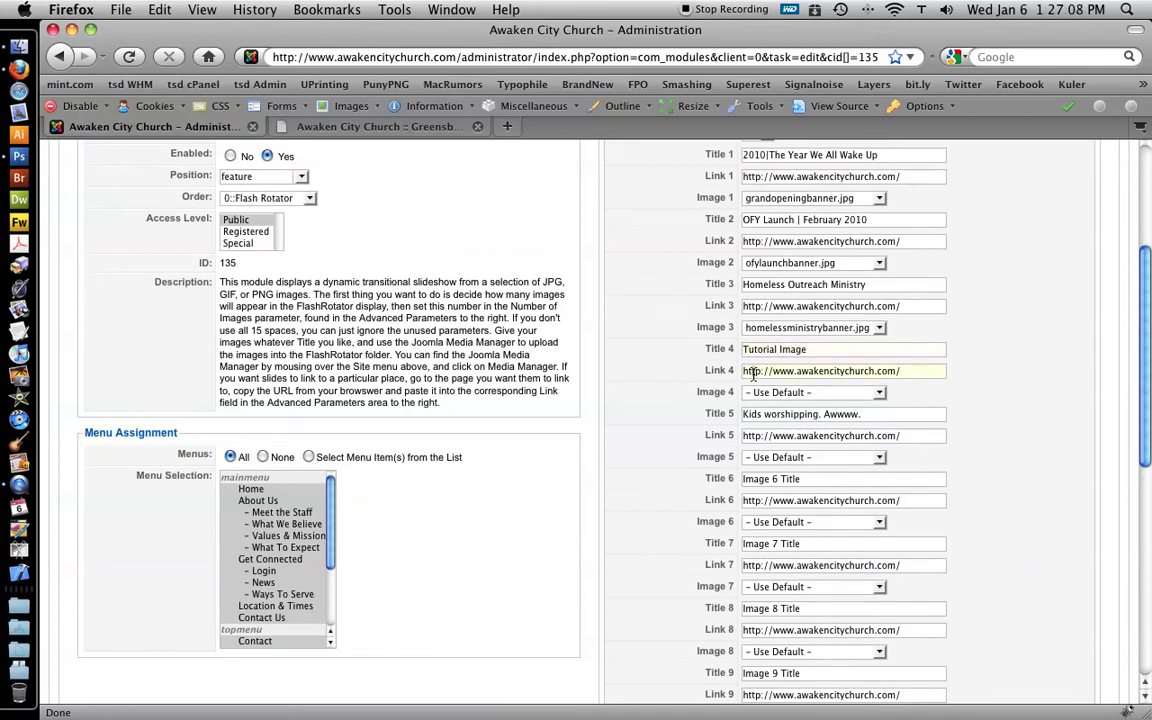
- Try the Images Linkable option in the Module Parameters by setting it to Yes, and return it to No
left_click(957, 388)
scroll(935, 405, "up", 5)
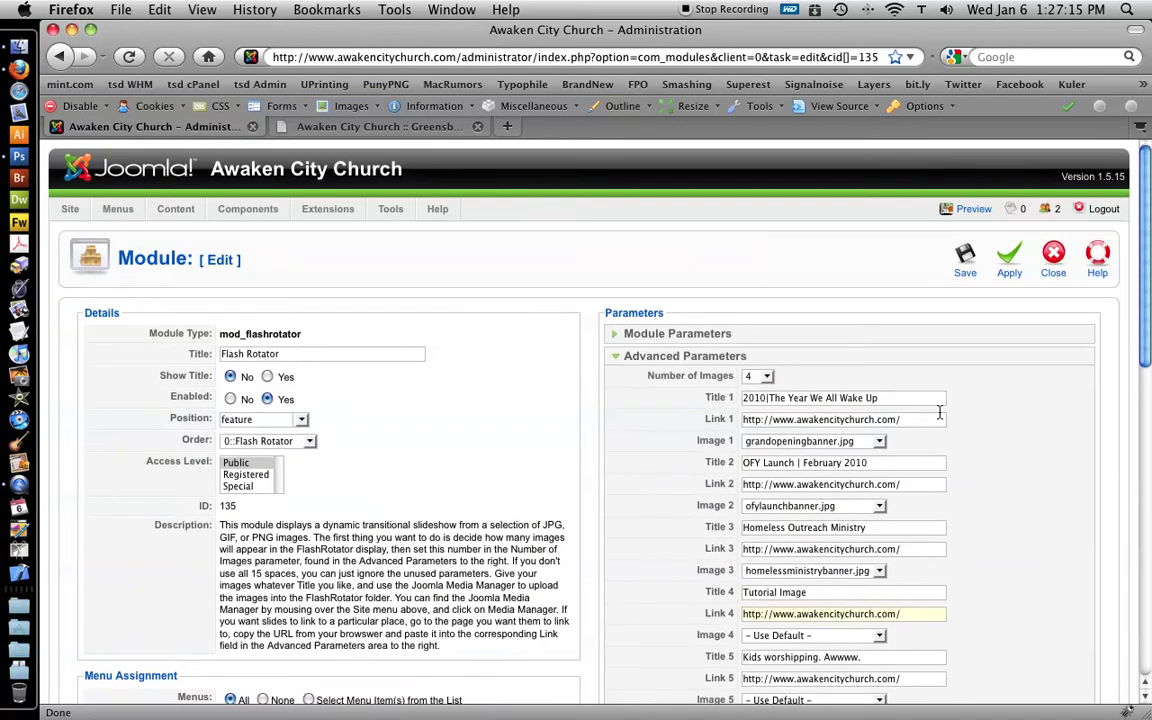
scroll(777, 480, "down", 3)
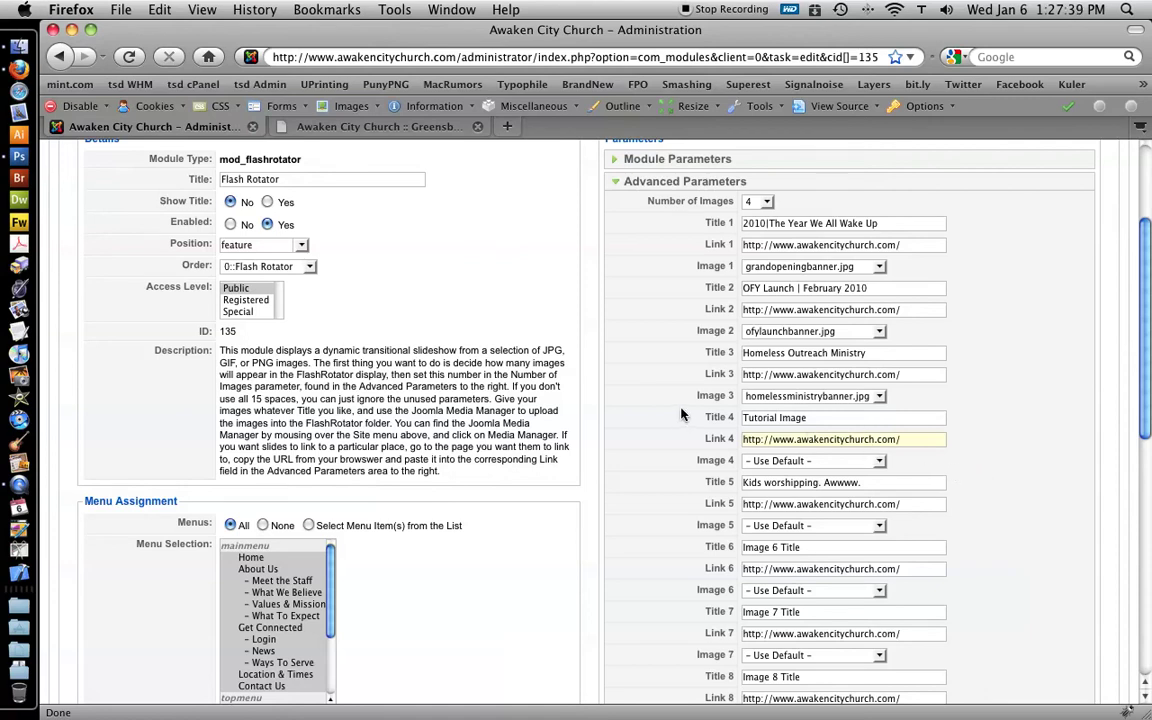
scroll(681, 413, "up", 10)
left_click(699, 620)
scroll(660, 407, "down", 10)
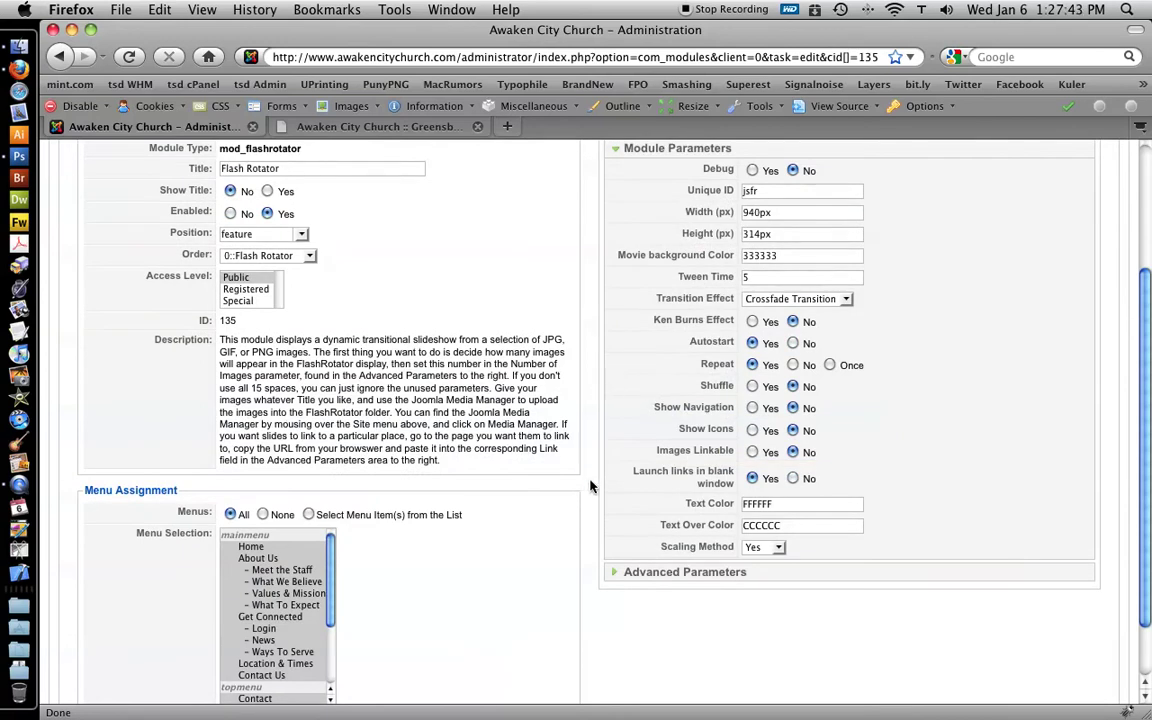
left_click(752, 452)
left_click(793, 452)
scroll(740, 420, "up", 4)
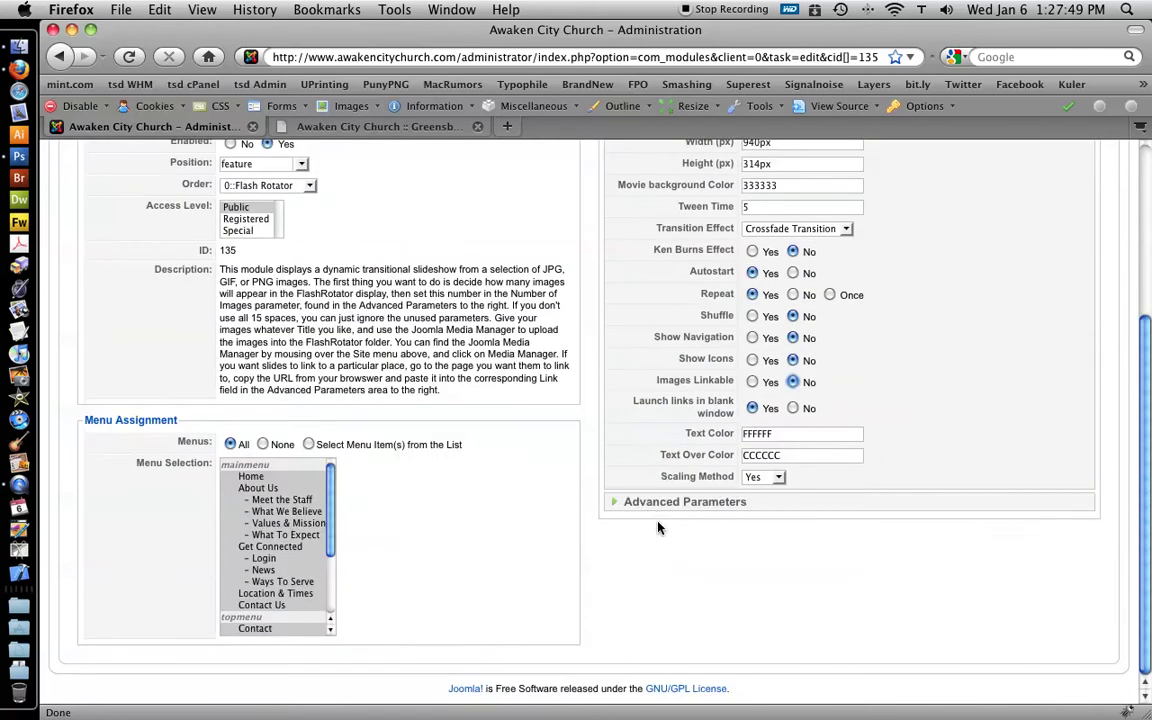
- Choose newpic.jpg as Image 4 in the Advanced Parameters and apply the module changes
left_click(660, 503)
scroll(668, 490, "down", 3)
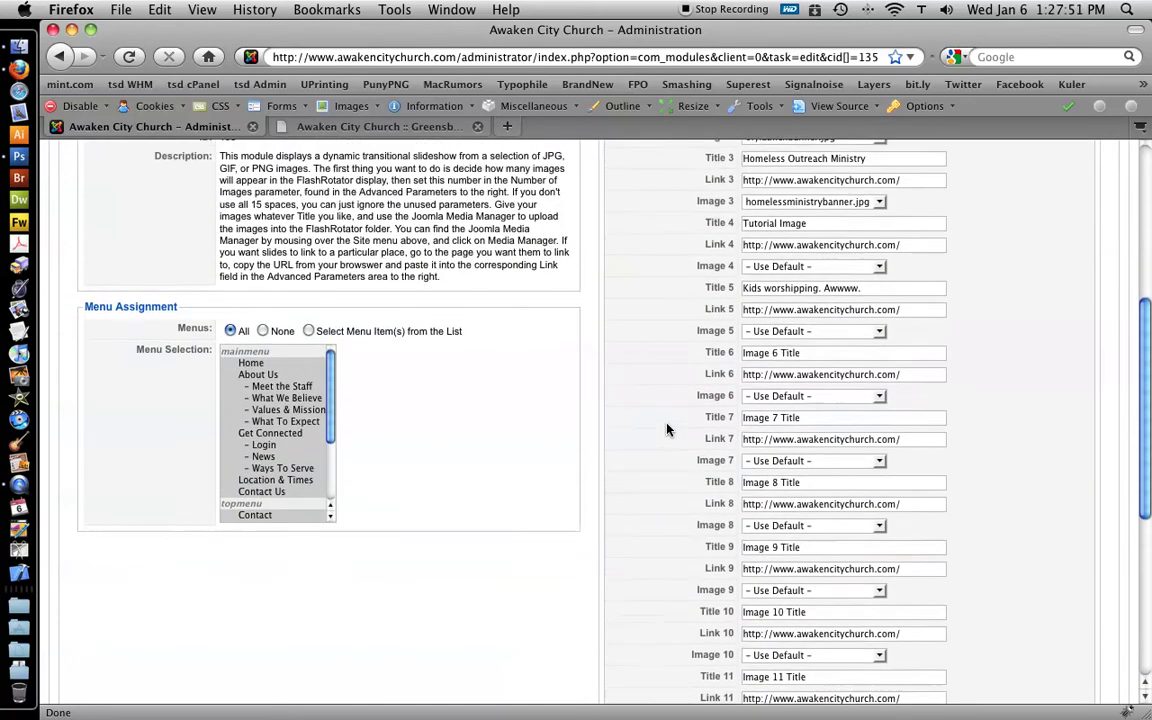
scroll(668, 425, "up", 4)
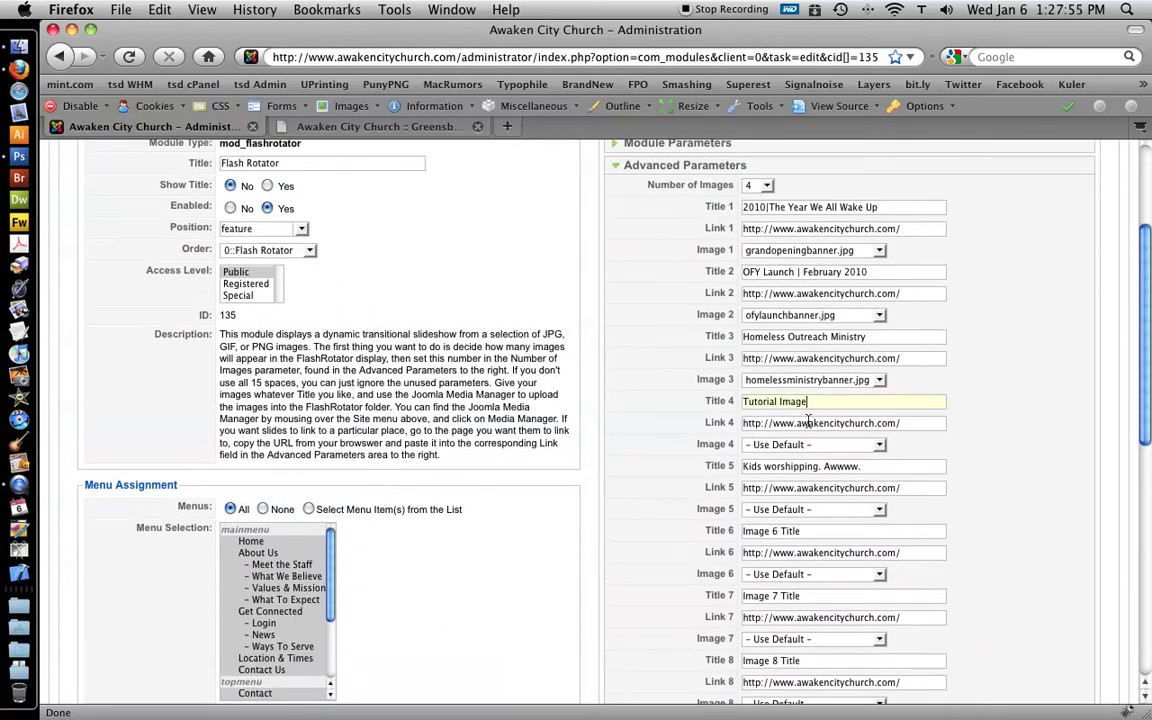
left_click(790, 445)
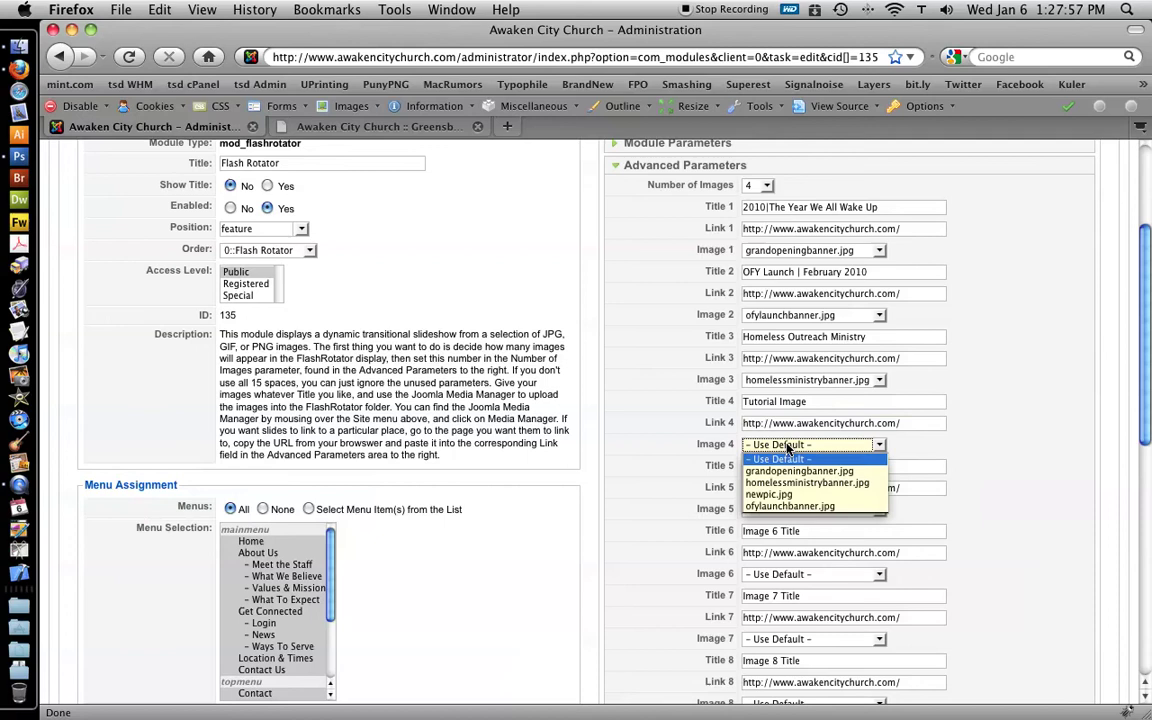
left_click(757, 495)
scroll(1003, 481, "up", 4)
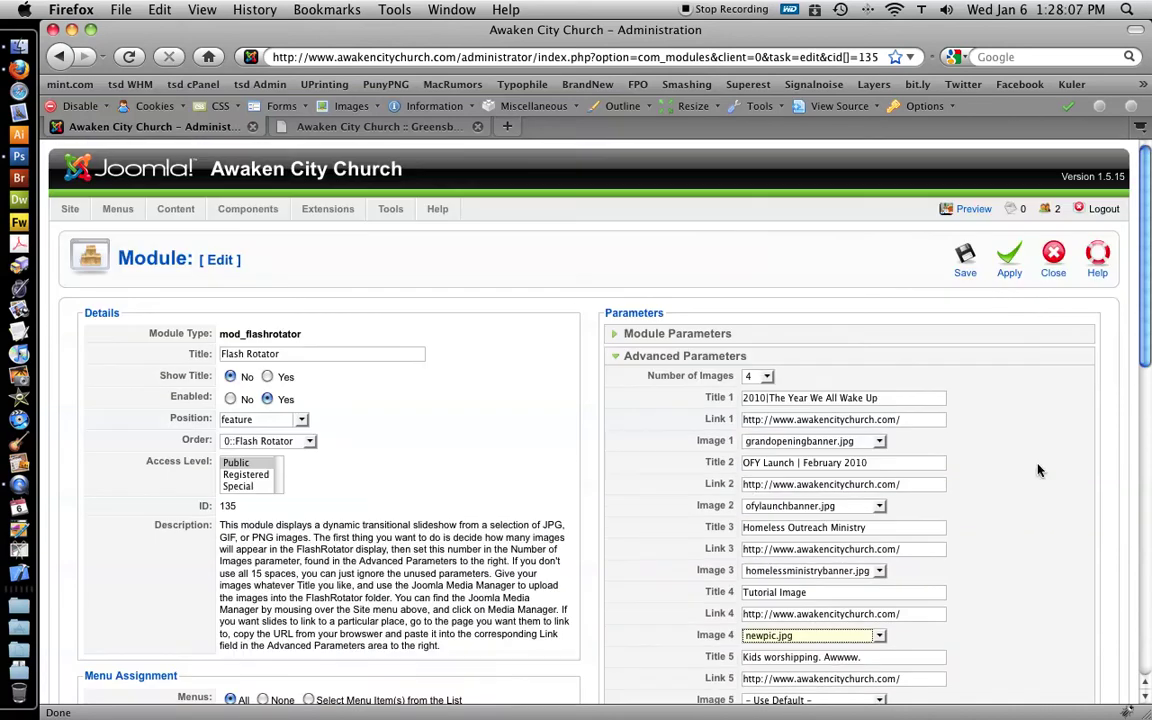
left_click(1009, 267)
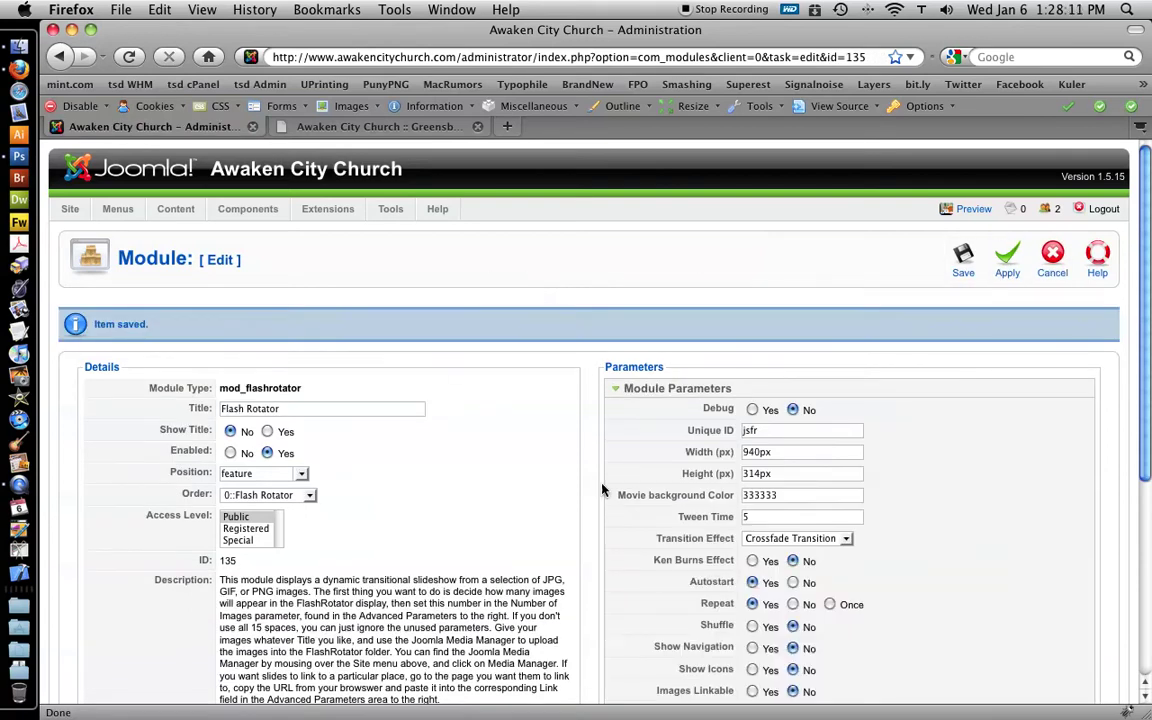
- Reload the live home page and watch the banner rotate to check the fourth slide
left_click(425, 130)
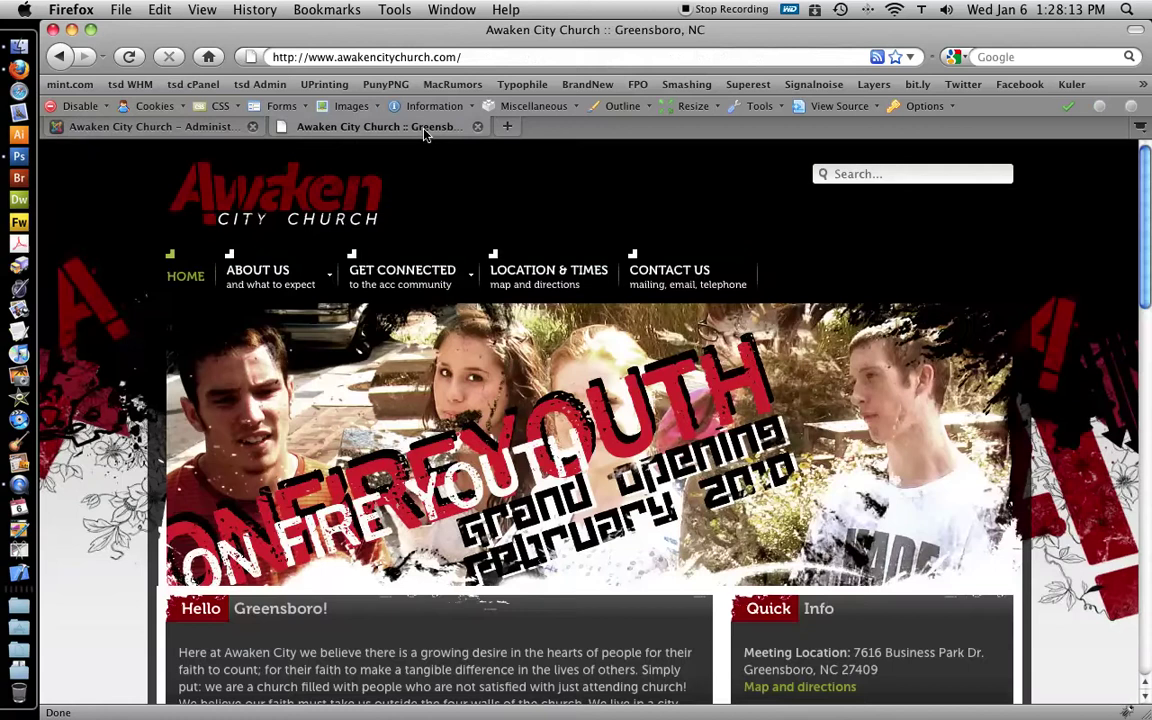
left_click(186, 278)
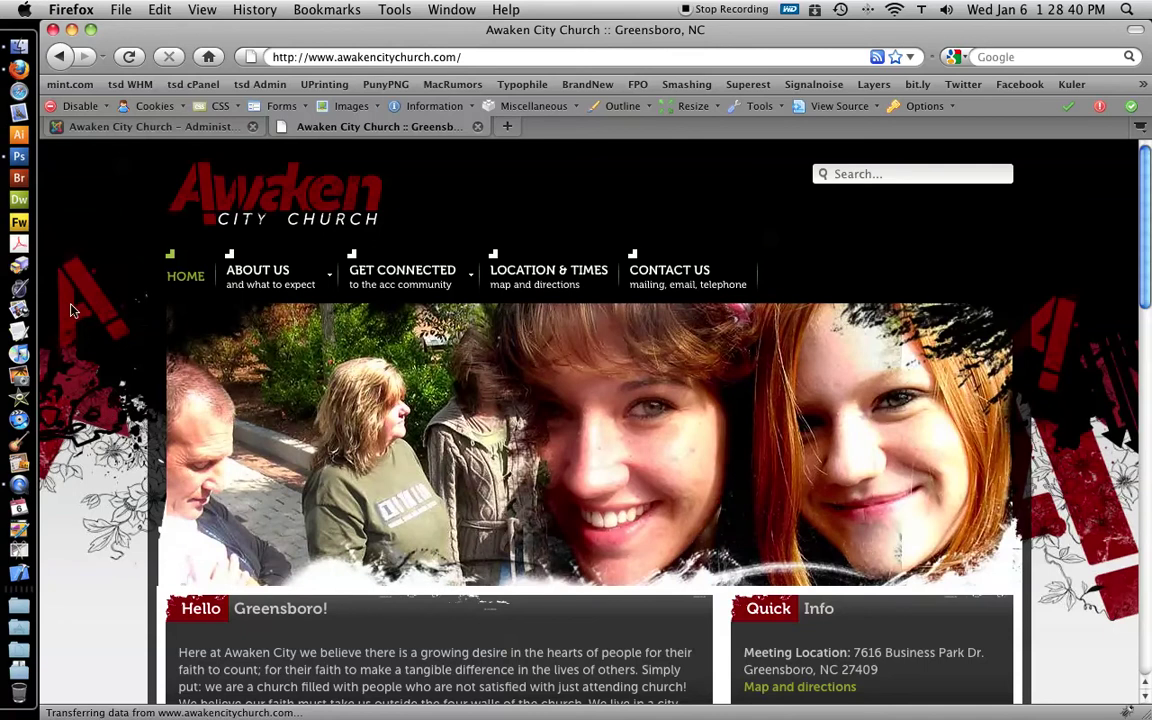
- Return to the Flash Rotator module and set the Number of Images in the Advanced Parameters to 3
left_click(154, 138)
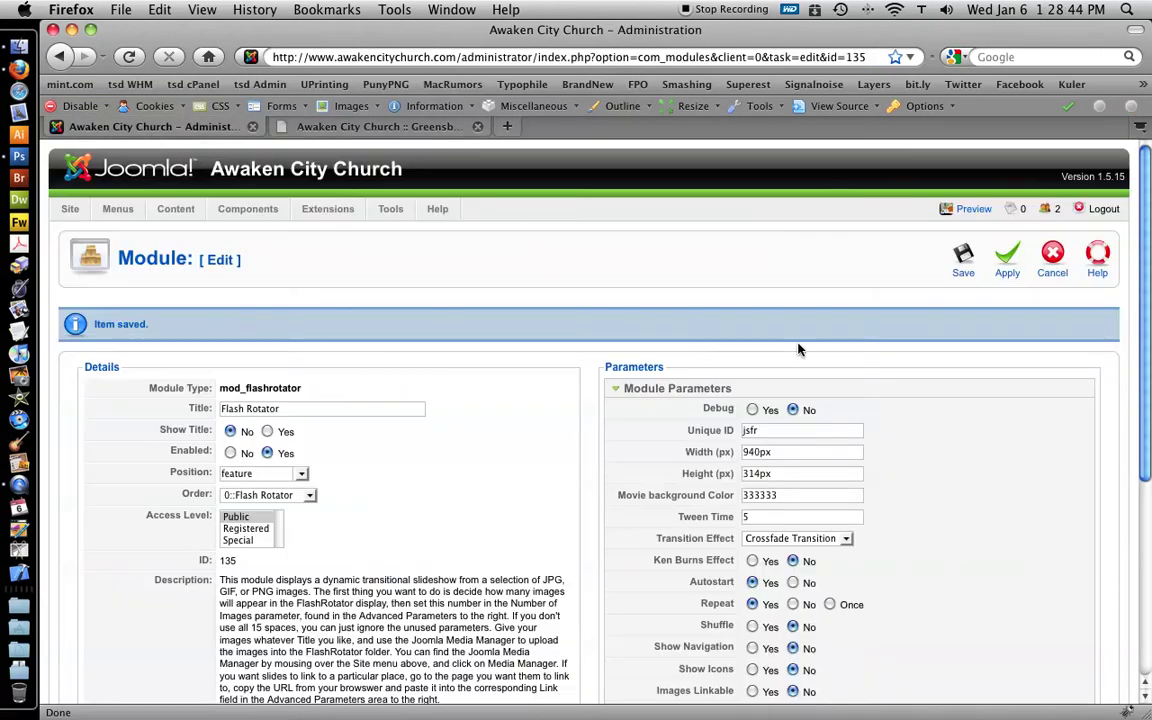
scroll(891, 330, "down", 5)
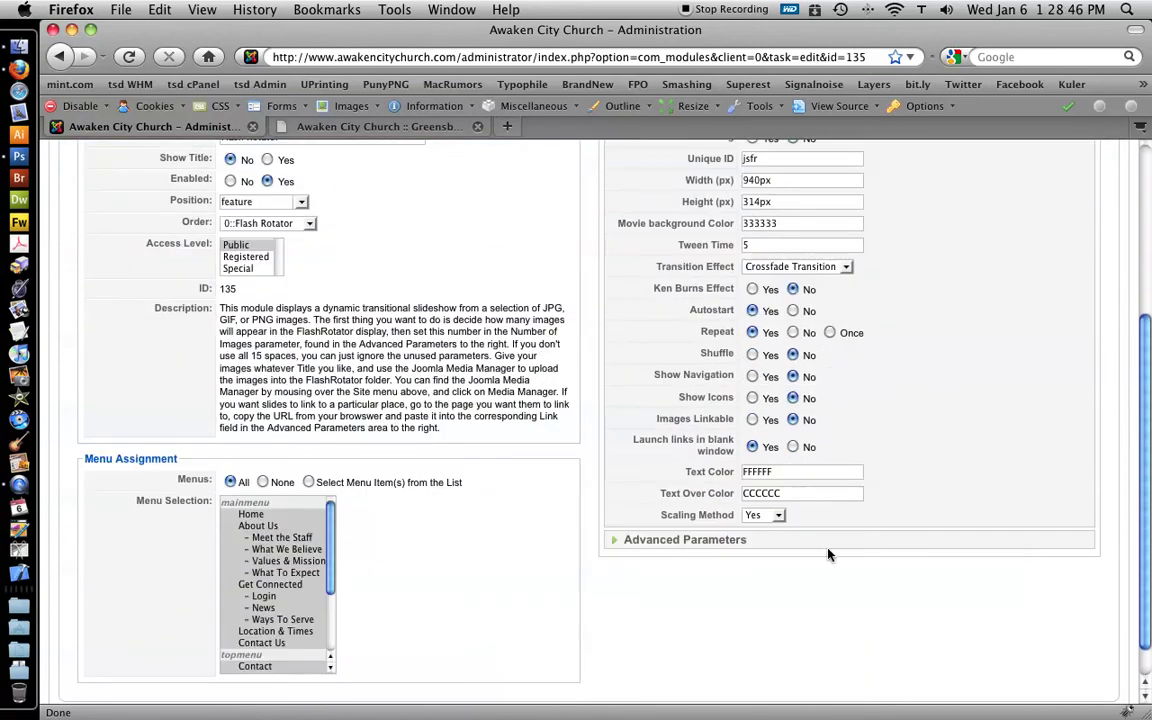
left_click(700, 541)
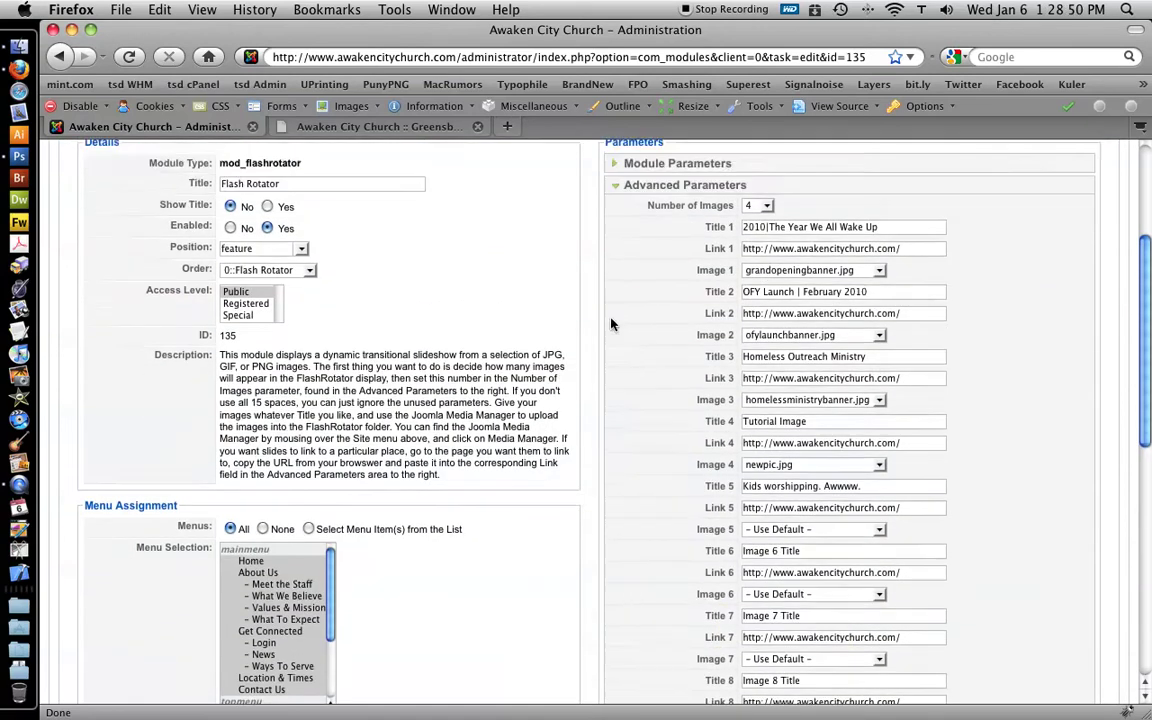
scroll(610, 354, "down", 1)
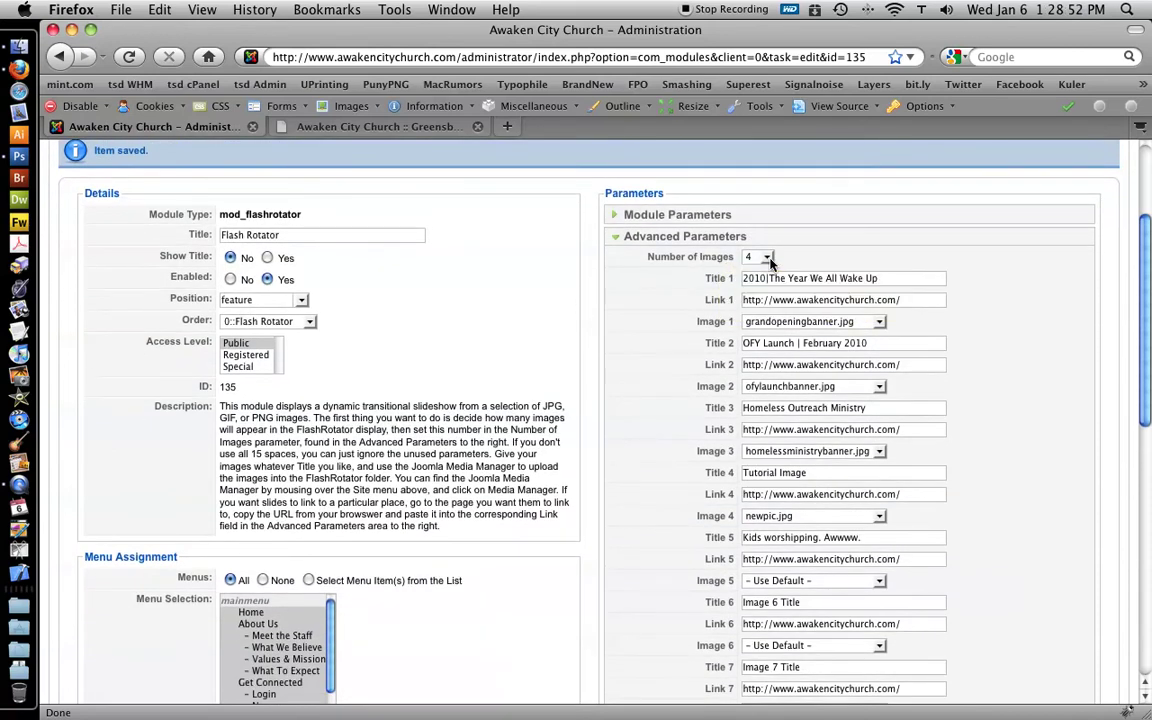
scroll(771, 342, "down", 1)
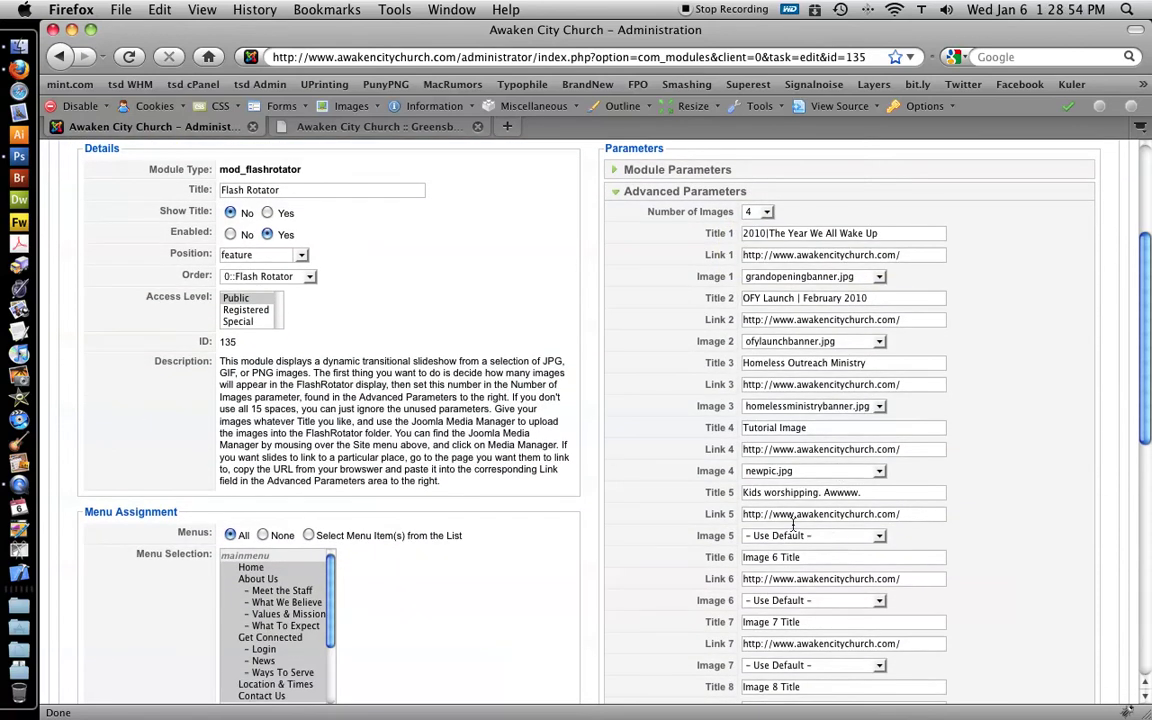
left_click(766, 212)
key("Escape")
left_click(766, 212)
key("Up")
key("Return")
- Examine the image choices for Image 2 and the remaining slide fields in the Advanced Parameters without changing them
scroll(963, 282, "down", 3)
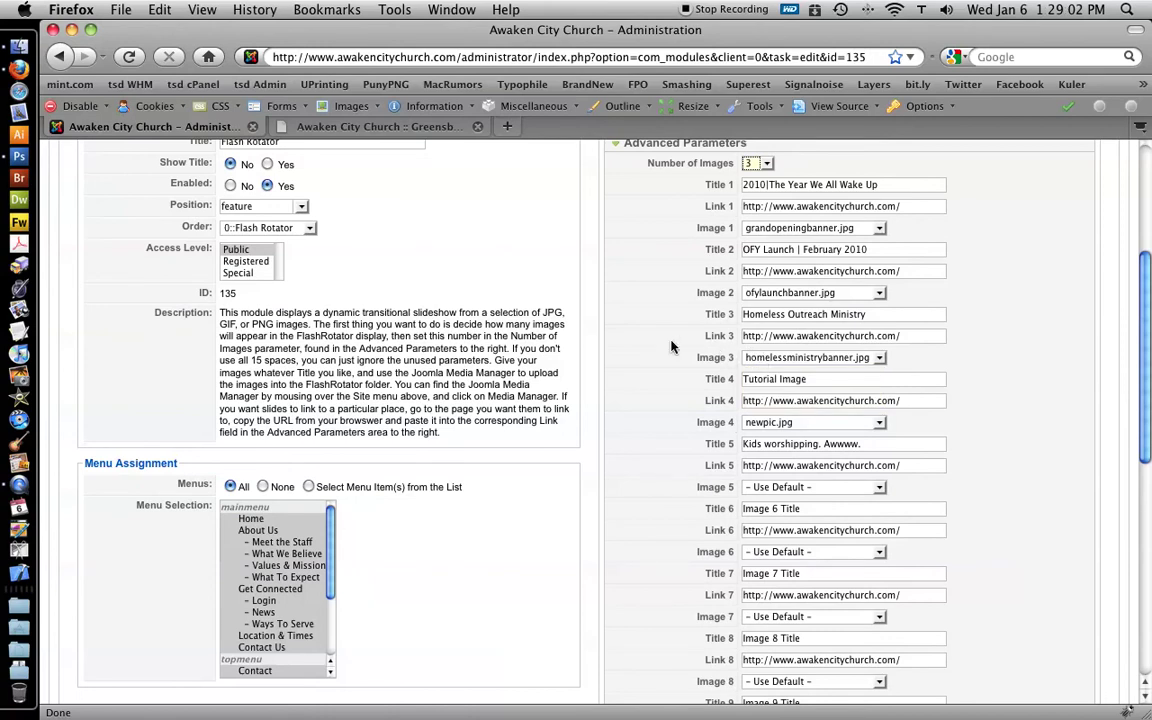
scroll(665, 338, "up", 3)
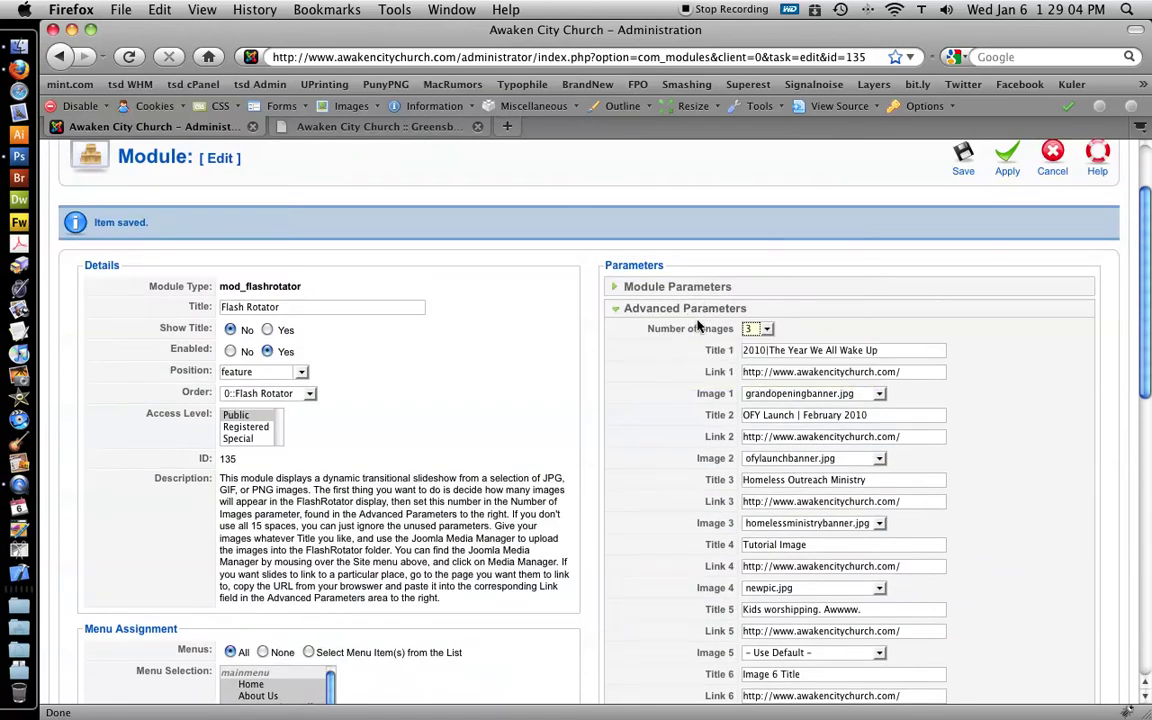
scroll(692, 380, "down", 1)
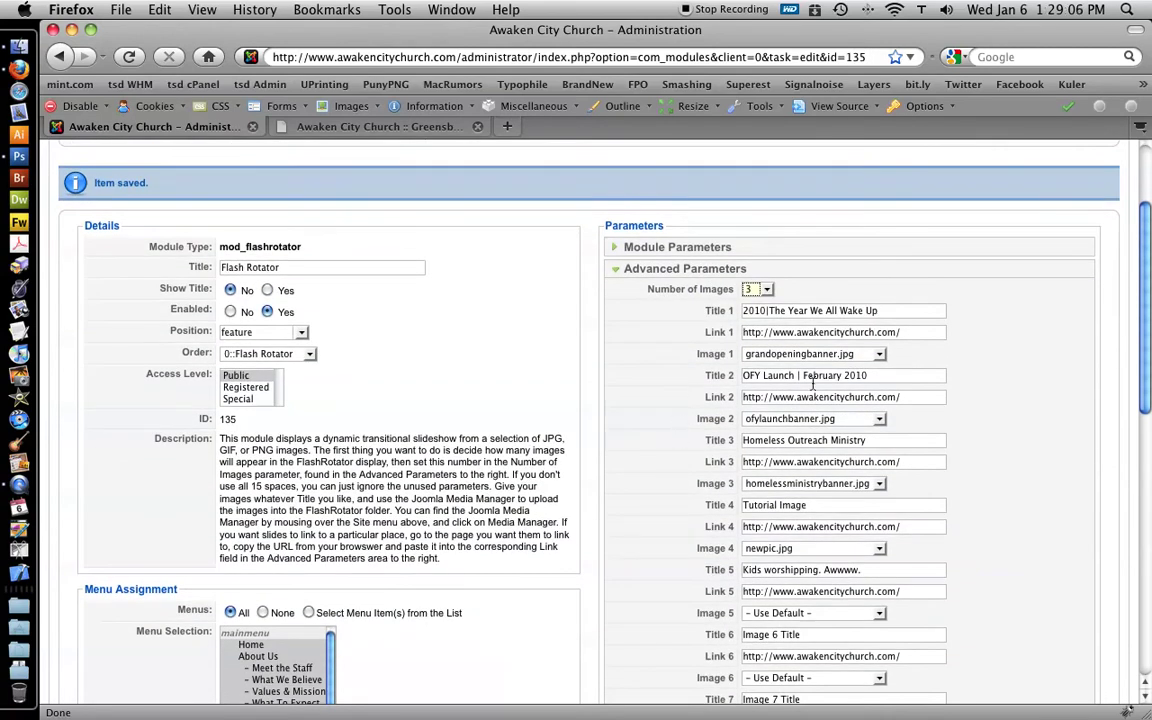
left_click(879, 420)
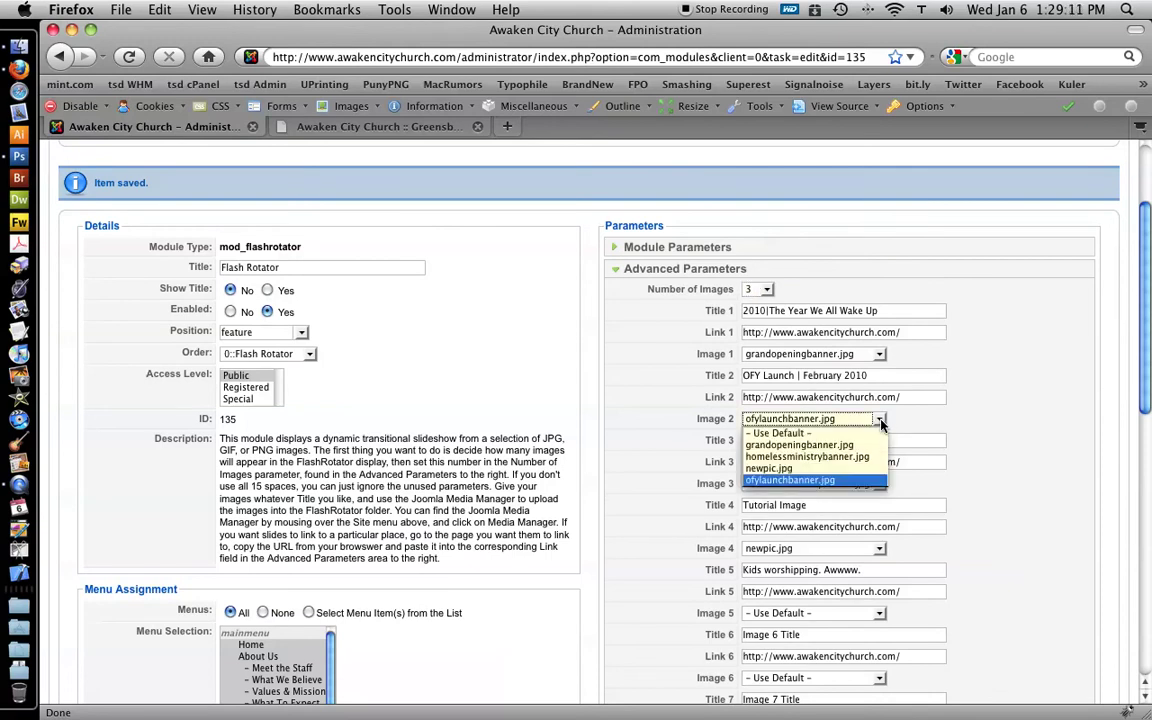
left_click(951, 427)
scroll(988, 380, "up", 3)
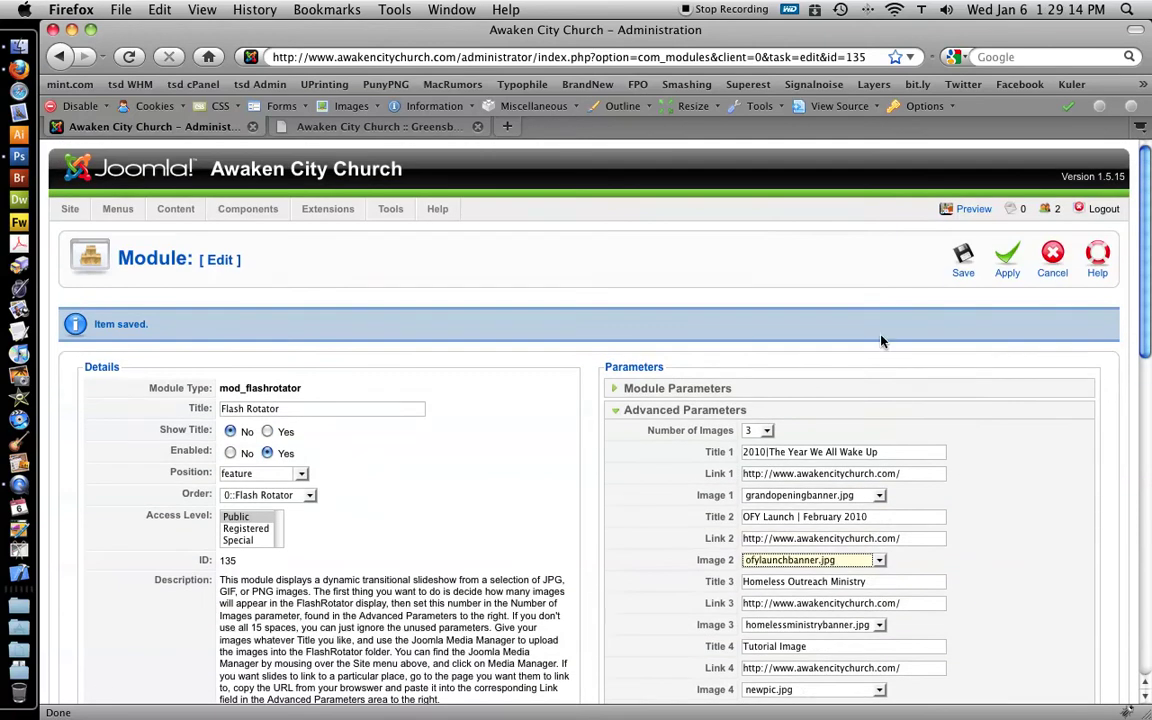
scroll(881, 341, "down", 15)
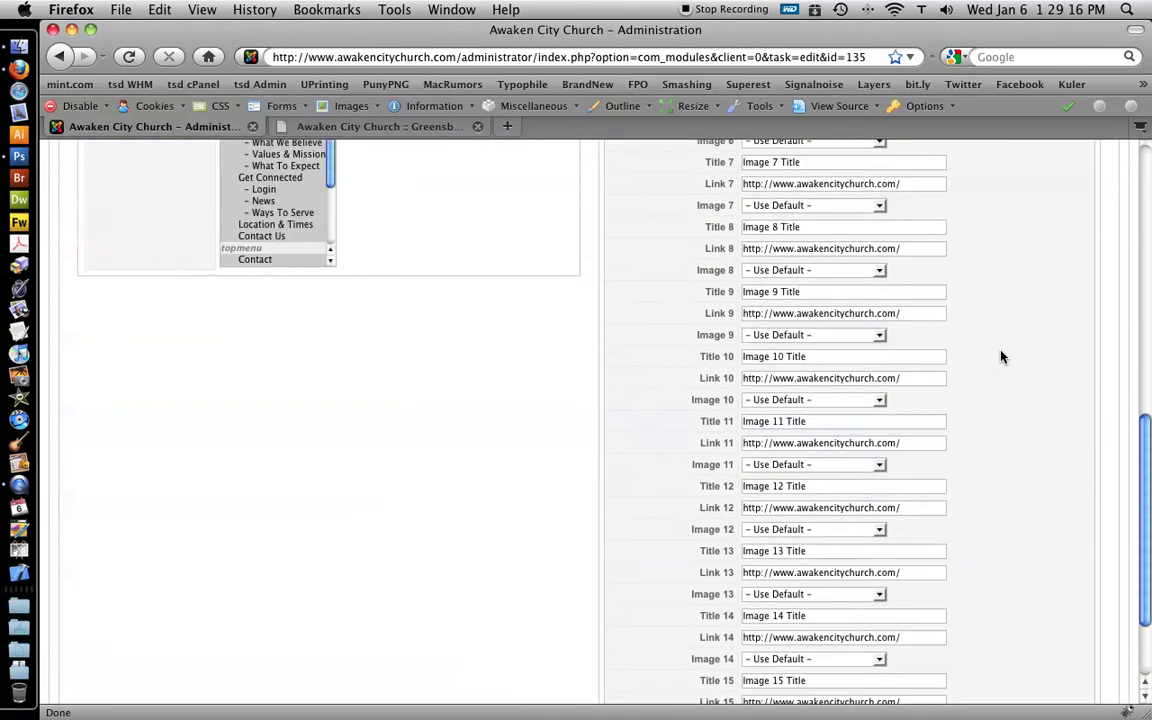
scroll(1002, 357, "down", 3)
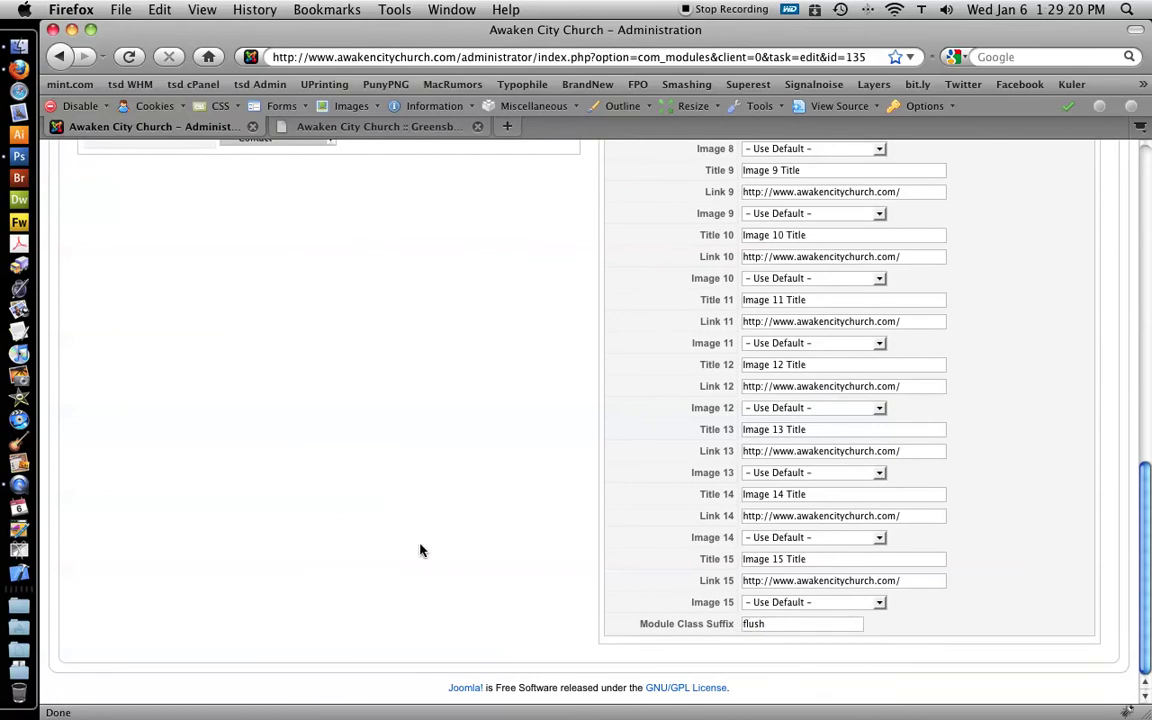
scroll(555, 545, "up", 10)
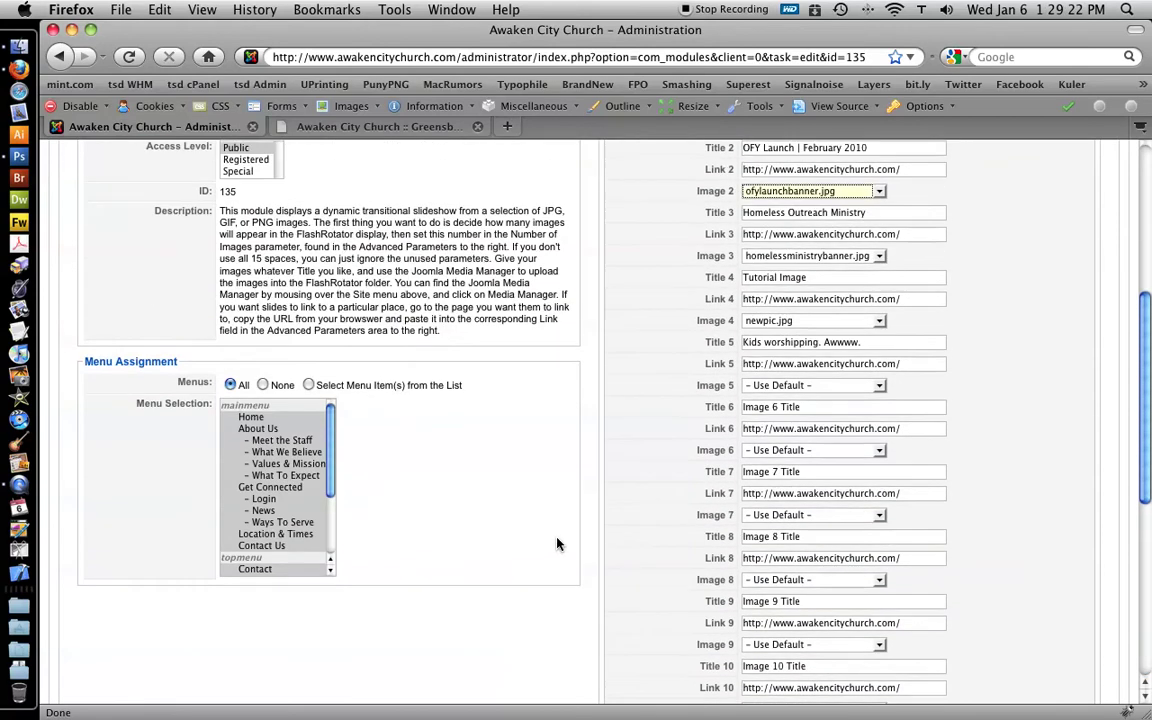
scroll(557, 544, "up", 8)
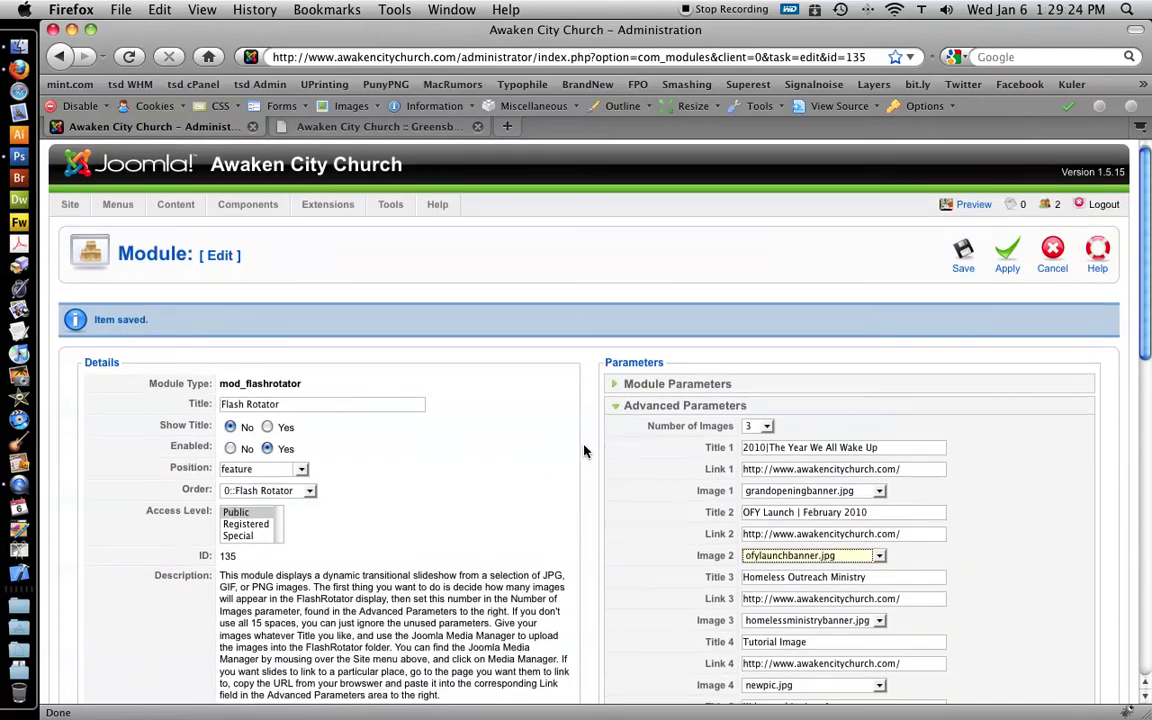
- Set the Ken Burns Effect to Yes in the Module Parameters and apply the module changes
left_click(640, 384)
scroll(850, 340, "down", 2)
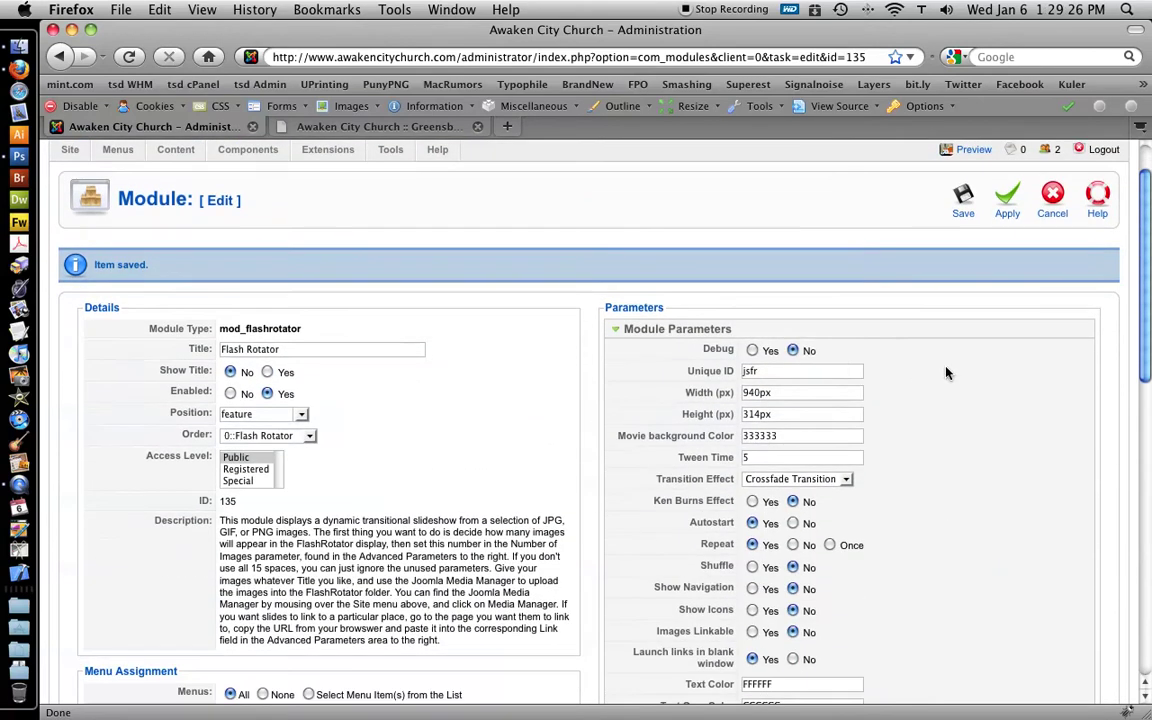
scroll(862, 446, "down", 4)
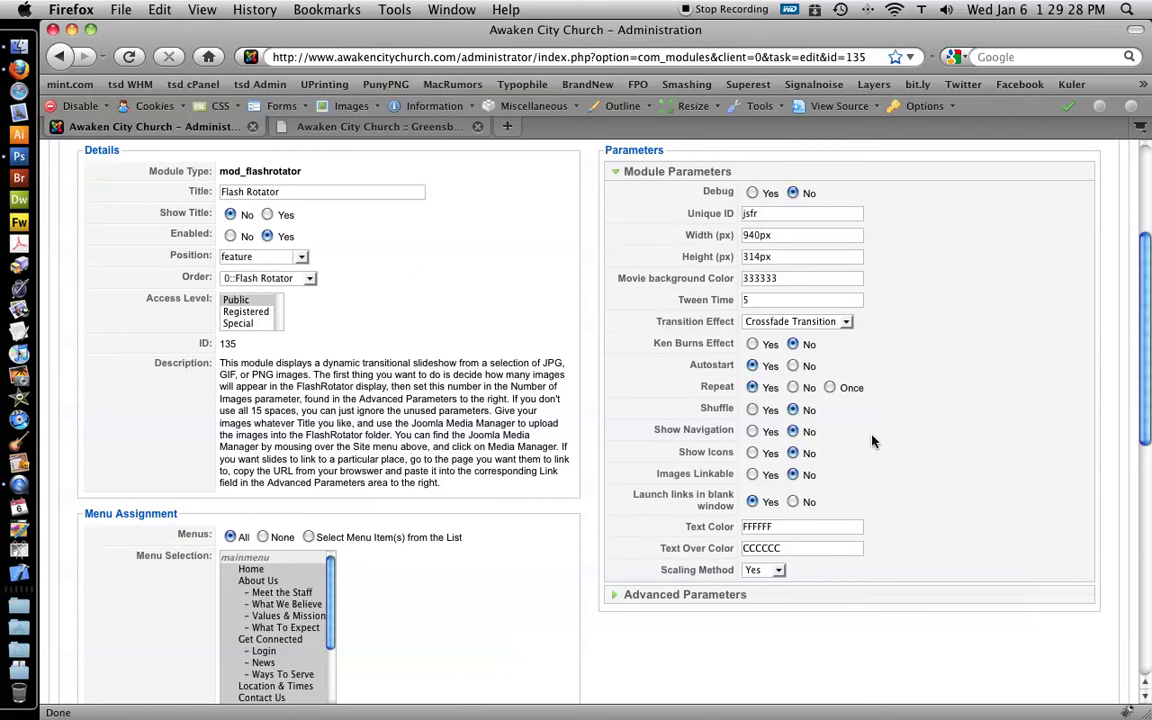
scroll(750, 405, "up", 1)
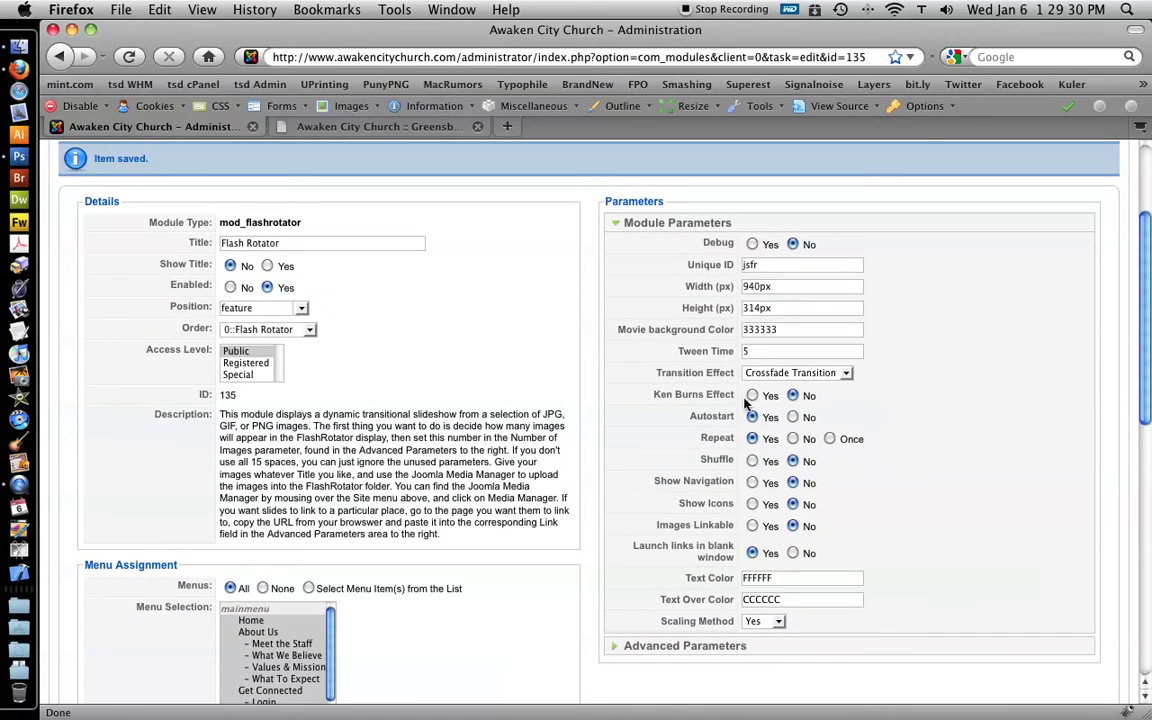
left_click(752, 396)
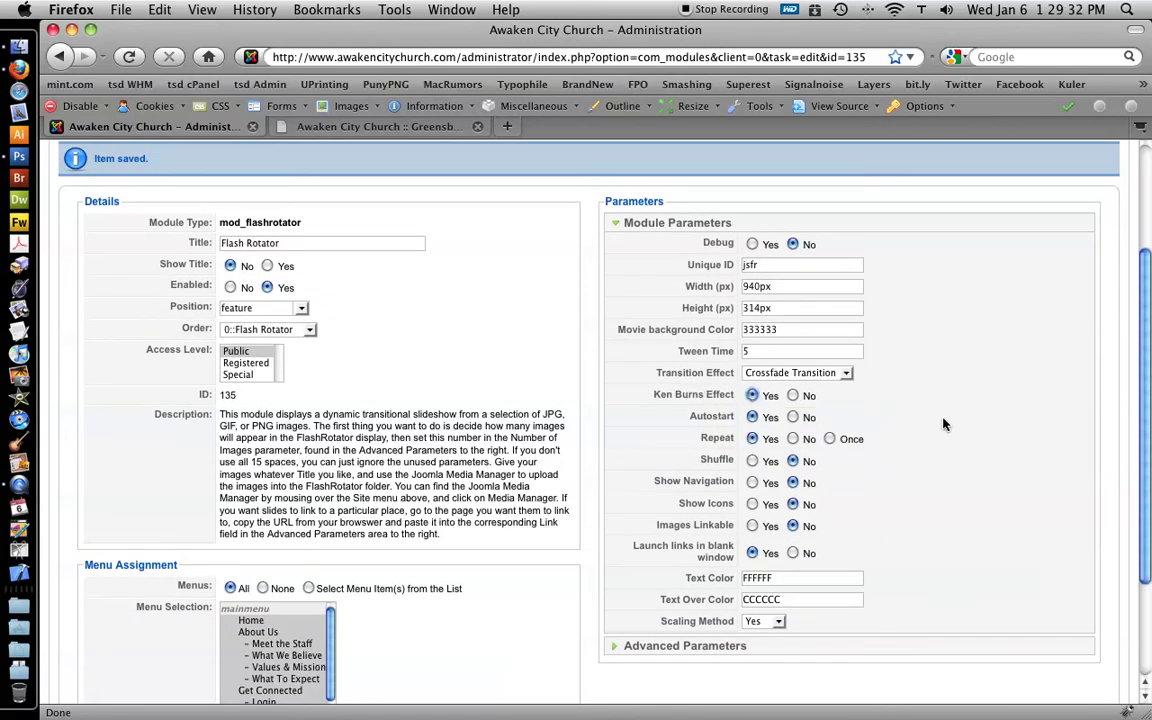
scroll(942, 424, "up", 3)
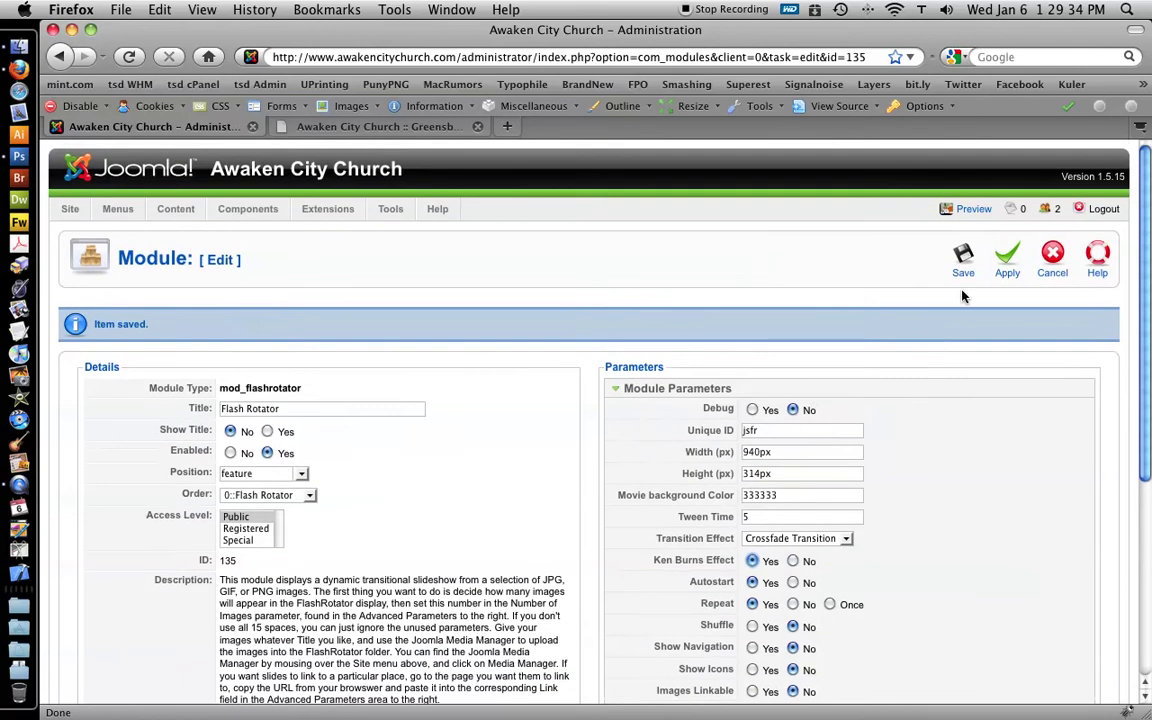
left_click(1002, 270)
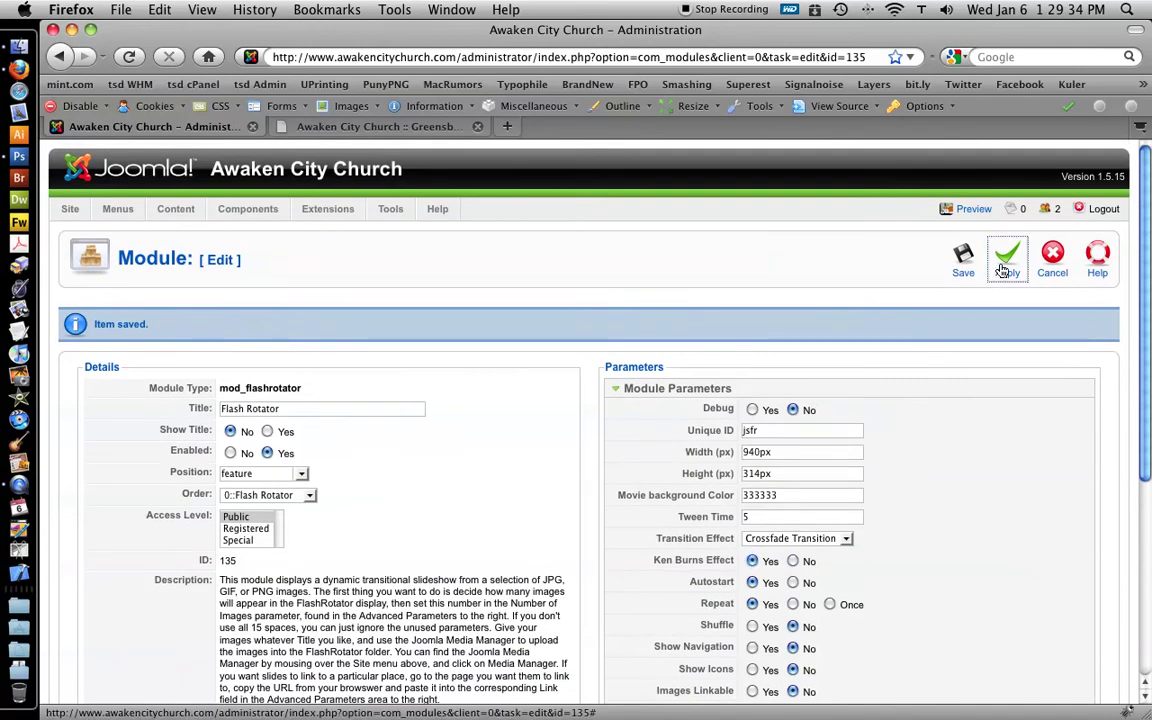
- Reload the live home page and watch how the banner images move with the Ken Burns Effect
left_click(290, 126)
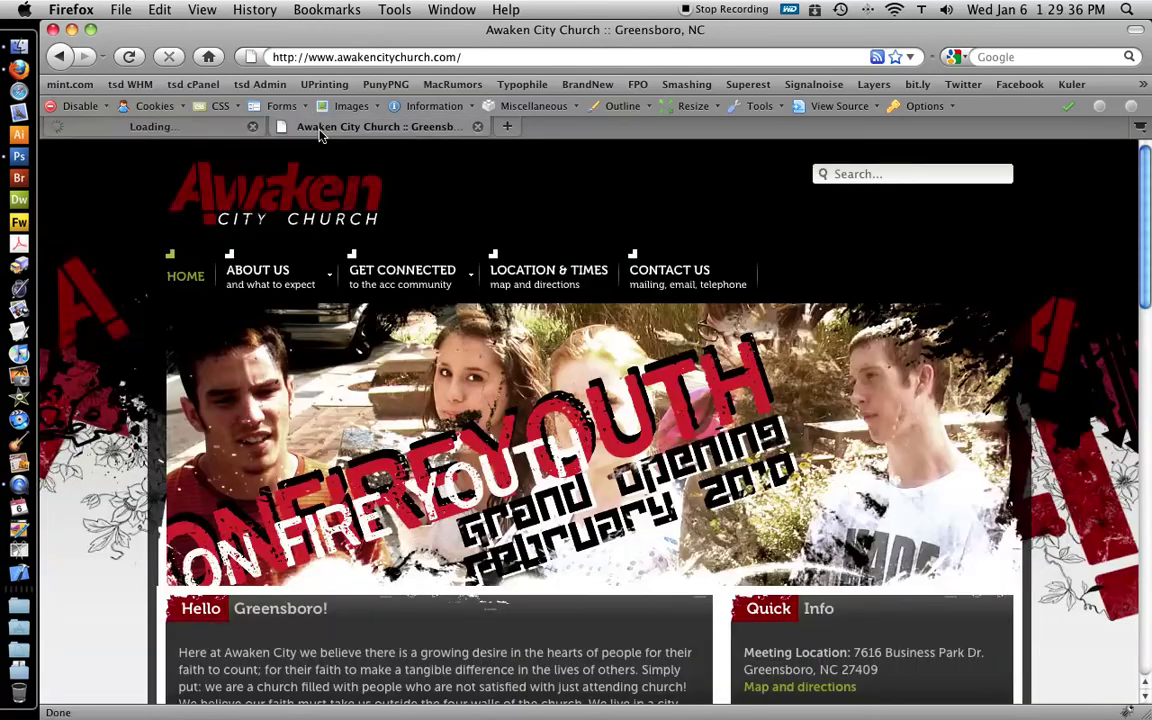
left_click(128, 56)
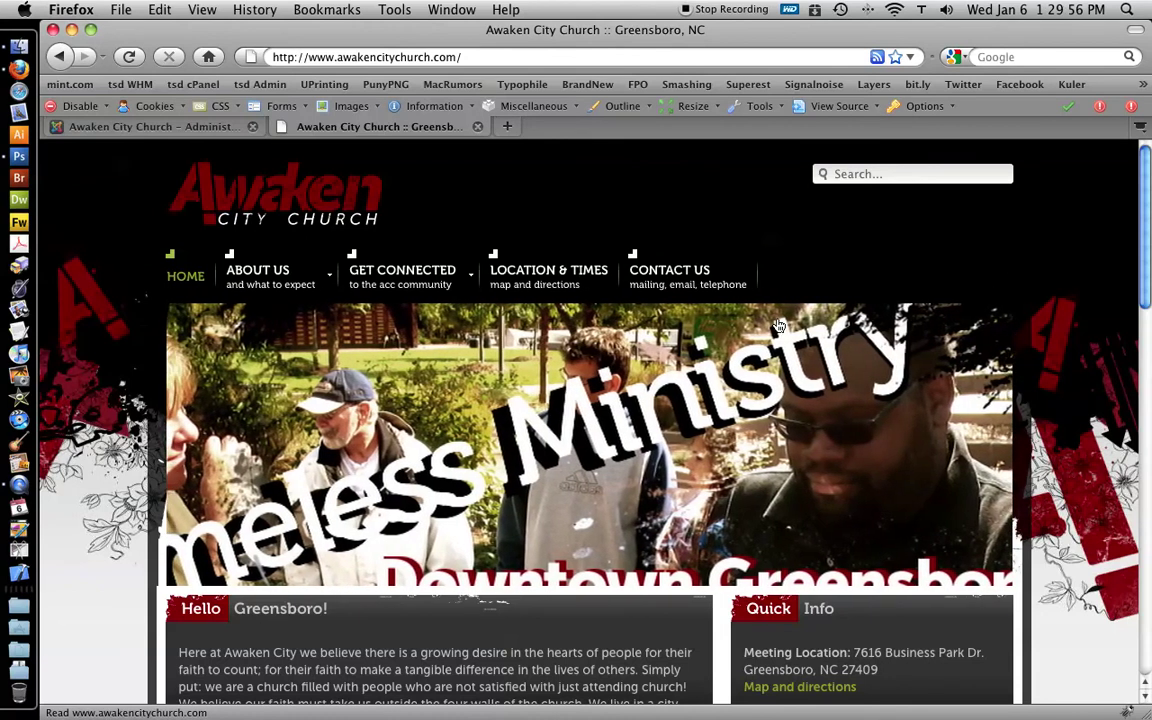
- Return to the Flash Rotator module and set the Ken Burns Effect to No
left_click(146, 127)
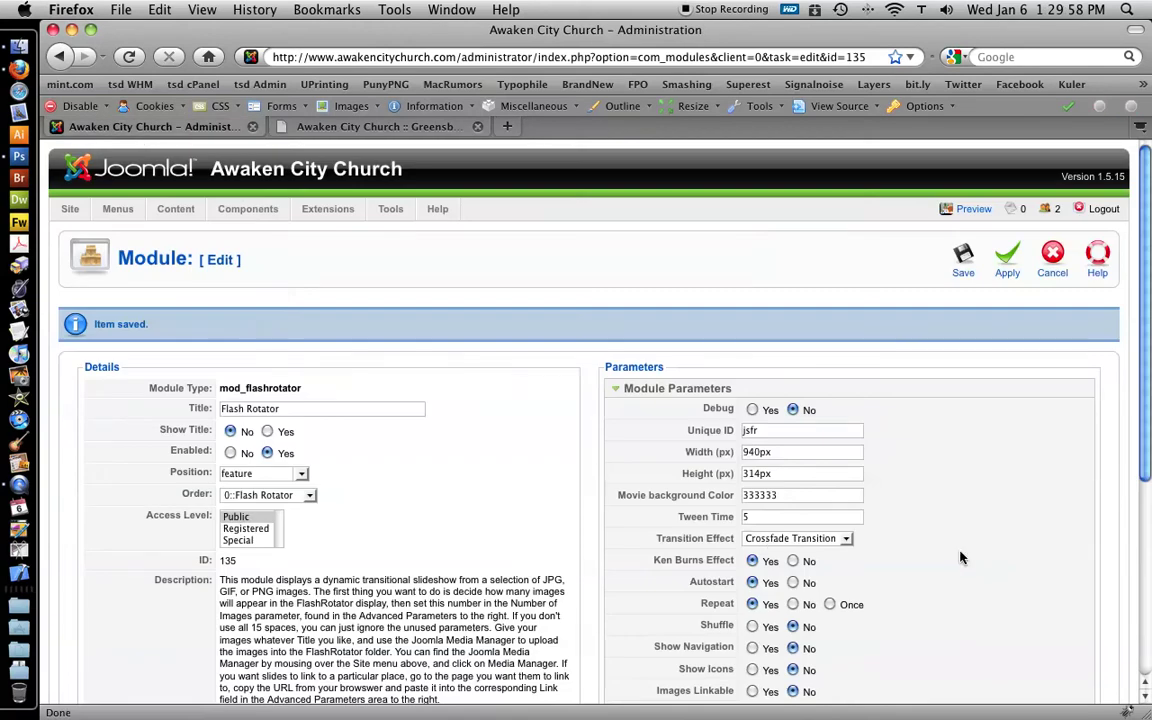
scroll(910, 545, "down", 1)
left_click(793, 520)
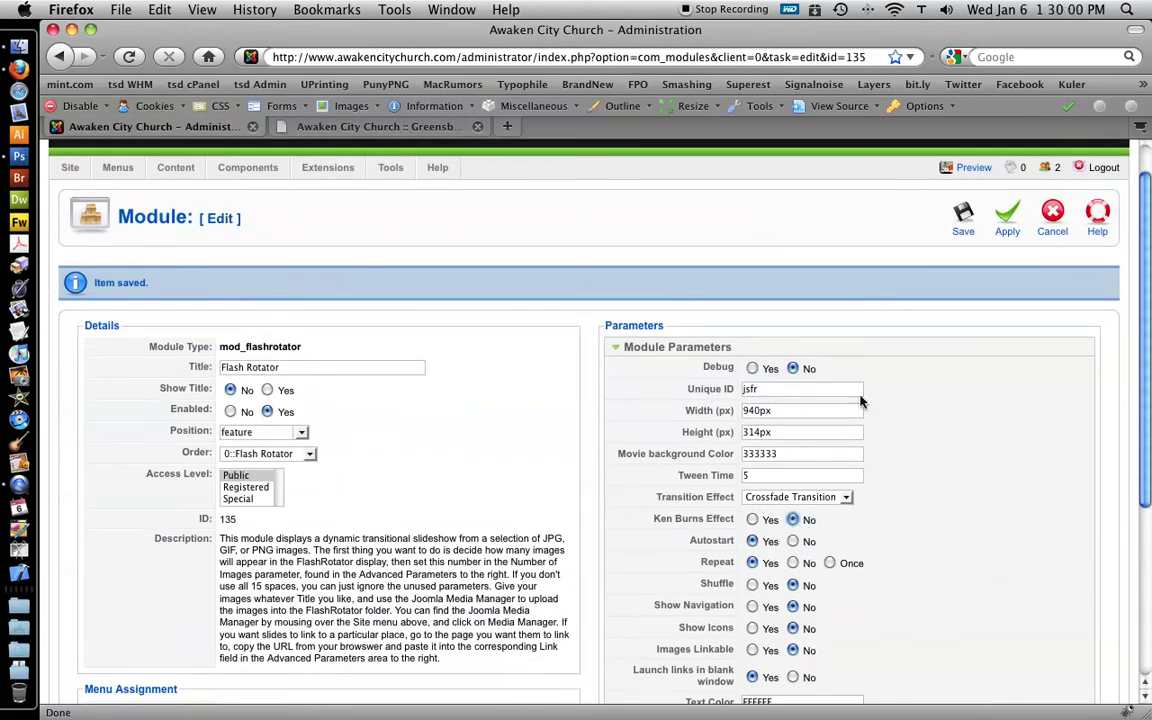
- Save and close the Flash Rotator module, and reload the live home page to check the banner
left_click(962, 218)
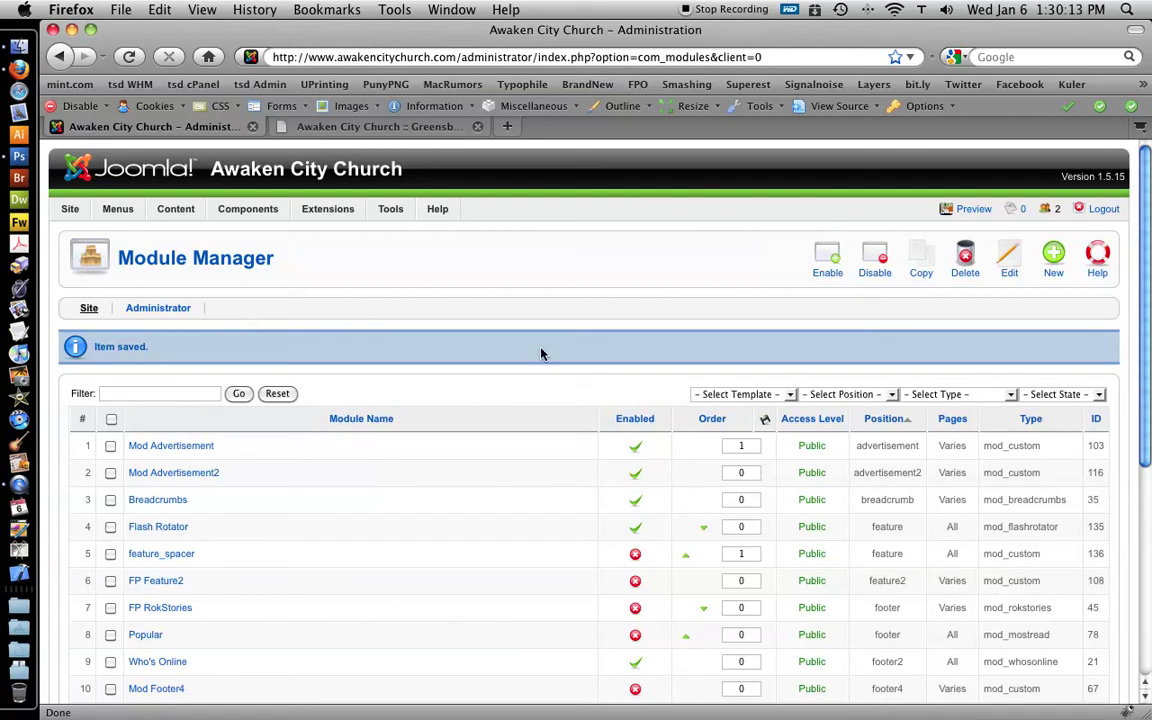
left_click(393, 128)
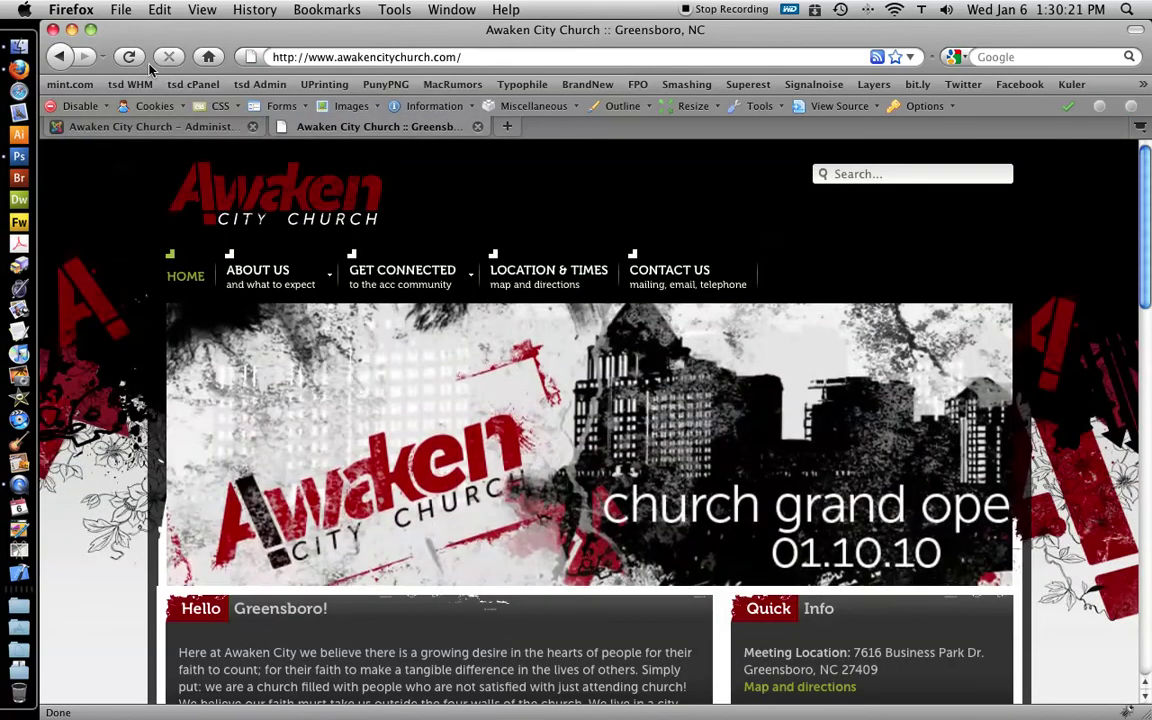
left_click(138, 60)
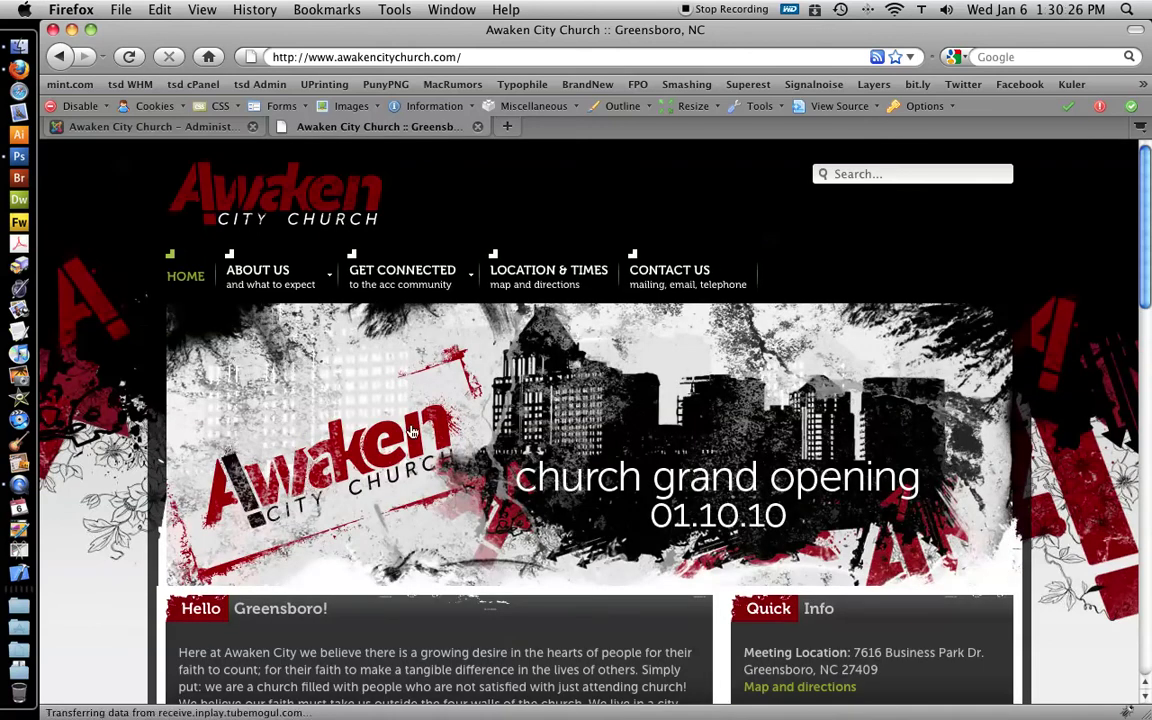
- Return to the site administration and open the FlashRotator image folder in the Media Manager
left_click(160, 127)
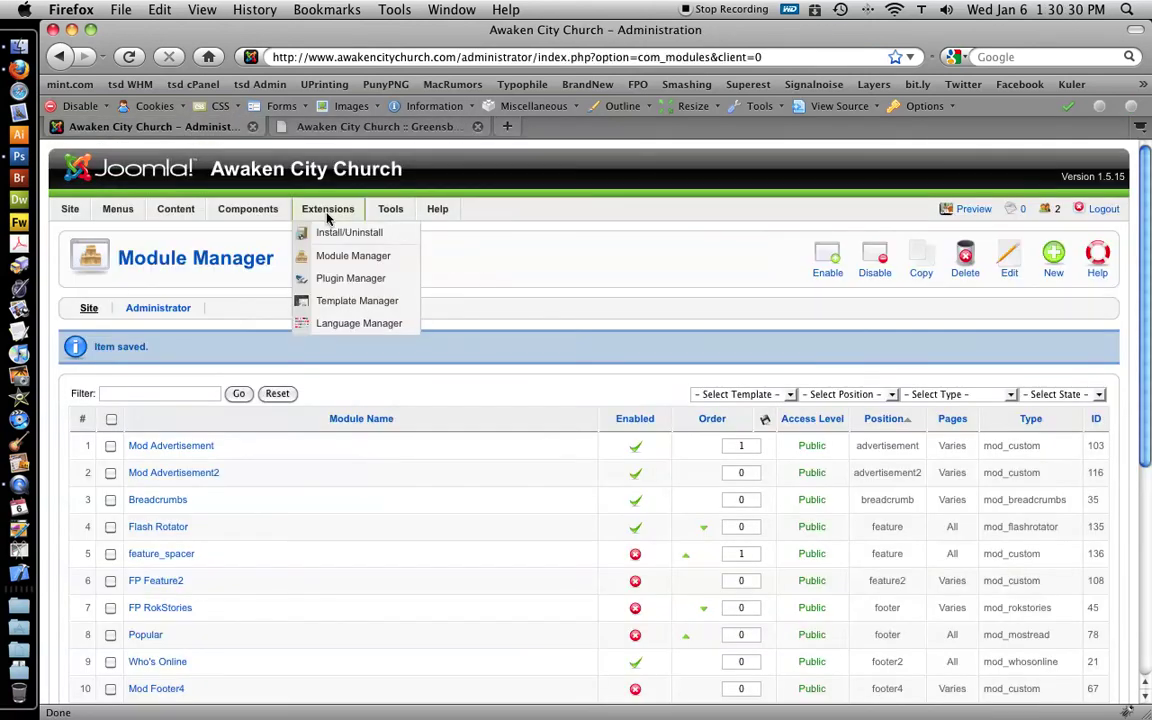
scroll(228, 454, "down", 1)
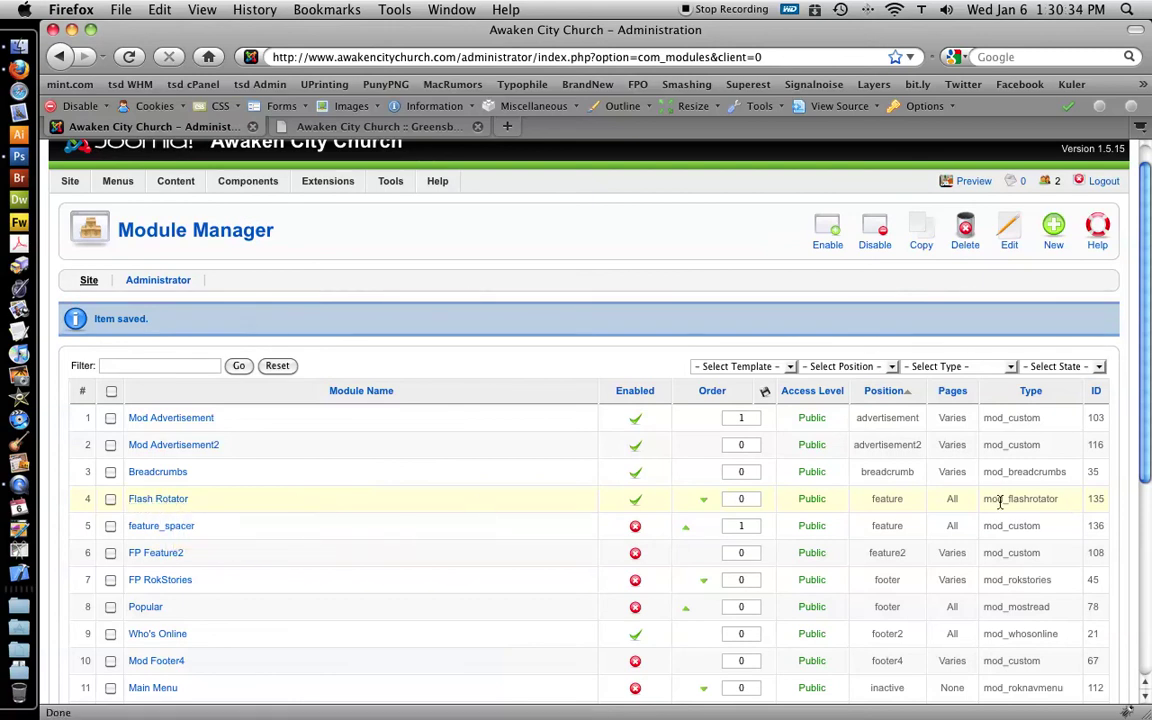
scroll(422, 463, "up", 1)
mouse_move(69, 213)
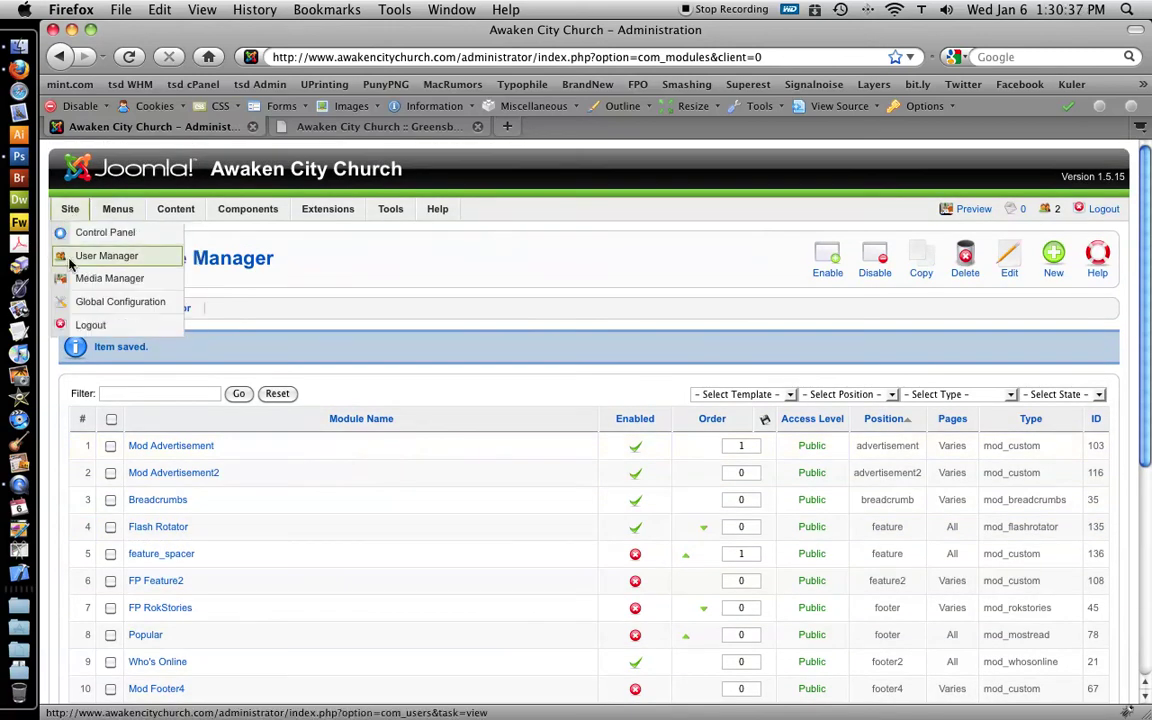
left_click(105, 278)
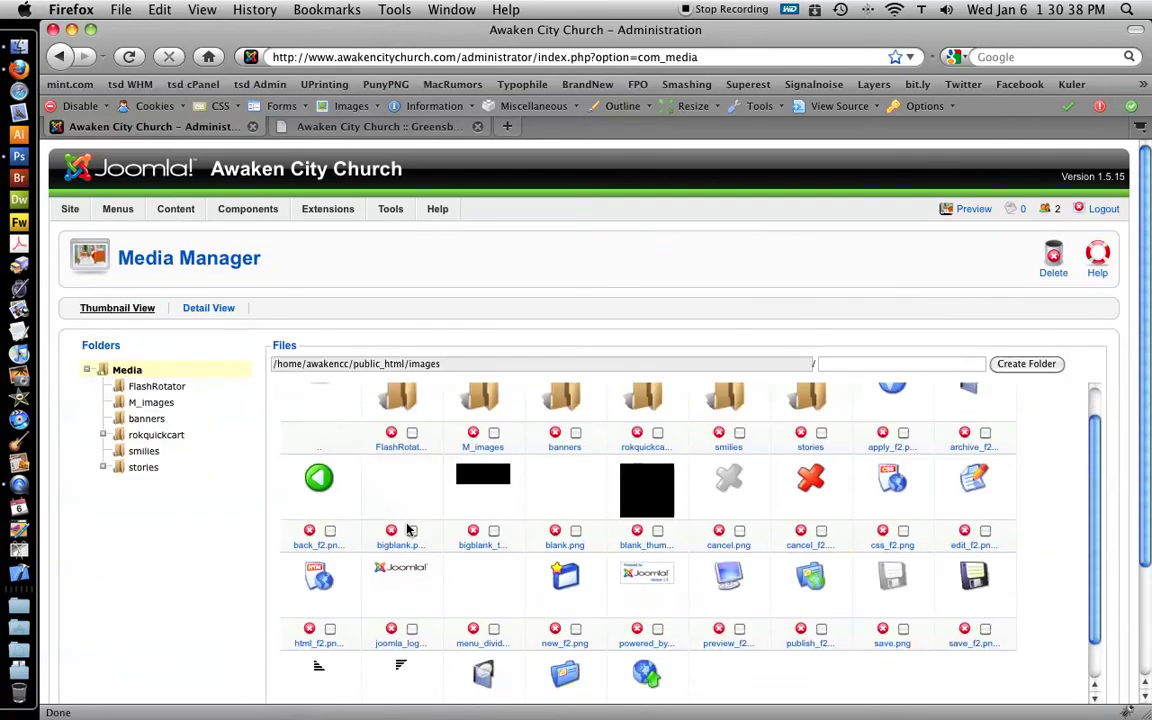
scroll(408, 530, "down", 1)
left_click(181, 389)
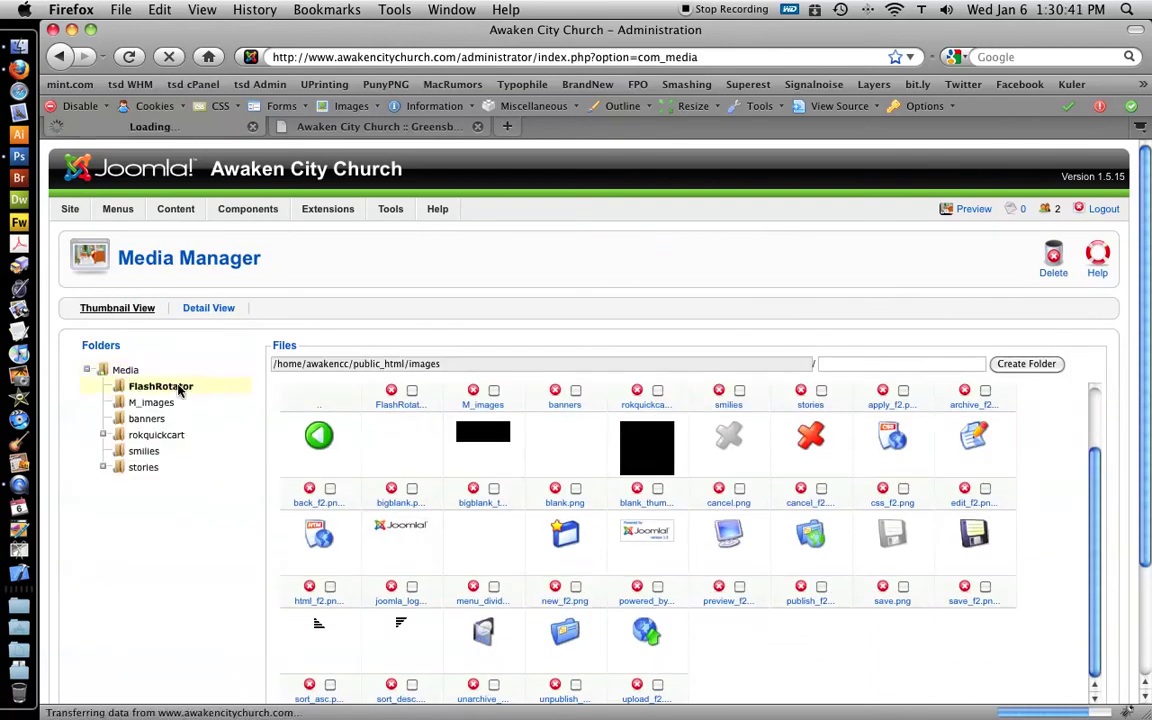